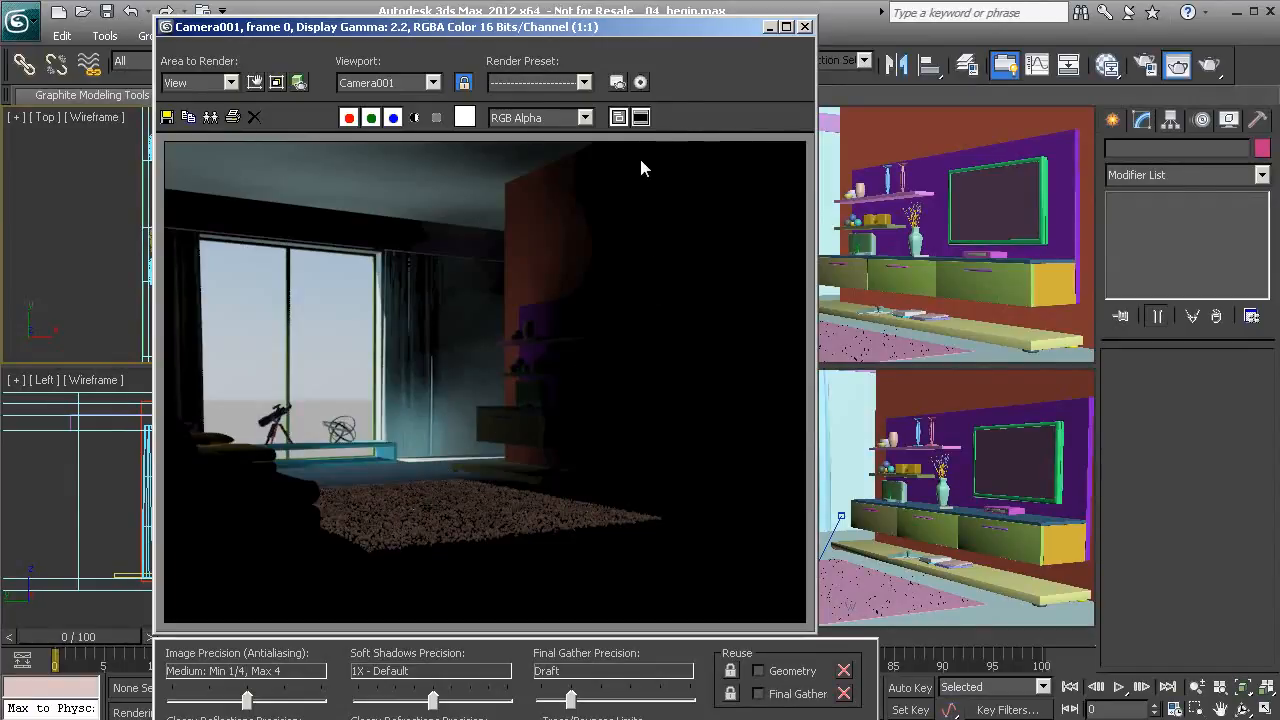
Close the rendered frame and select the daylight system in the Top view
click(804, 28)
middle_drag(278, 330, 257, 266)
scroll(266, 290, up, 3)
scroll(258, 275, down, 2)
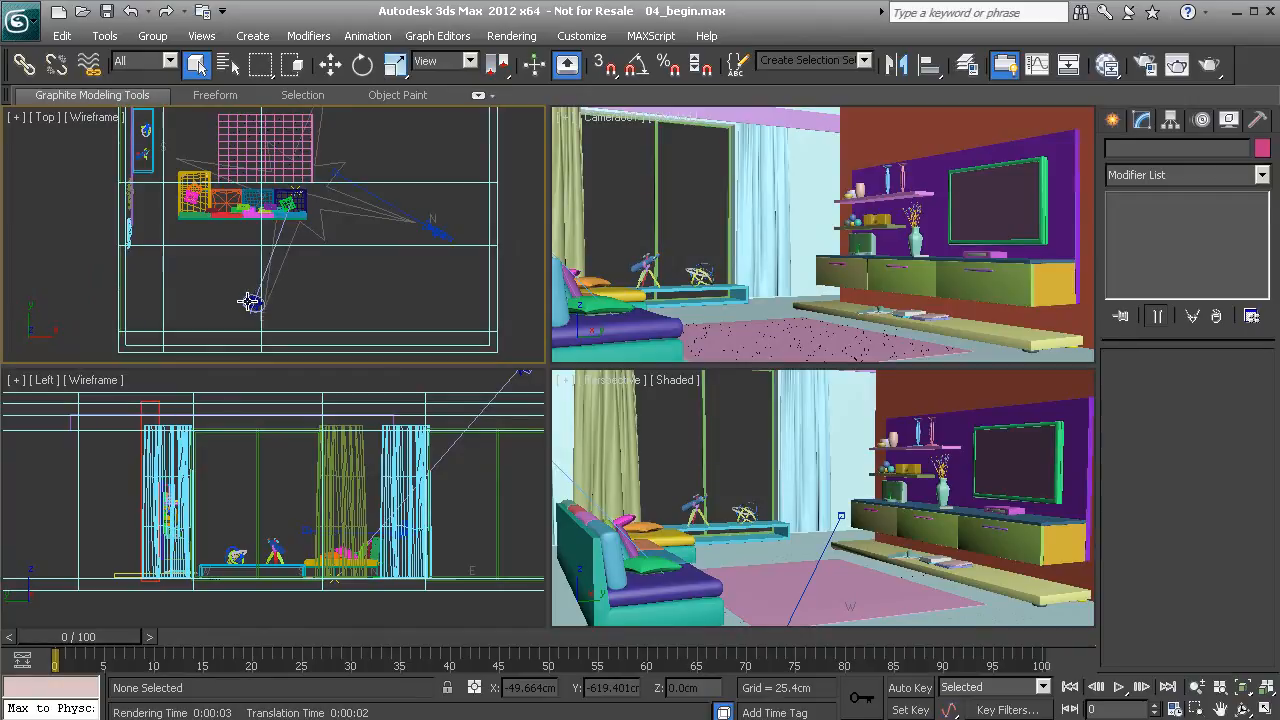
click(252, 301)
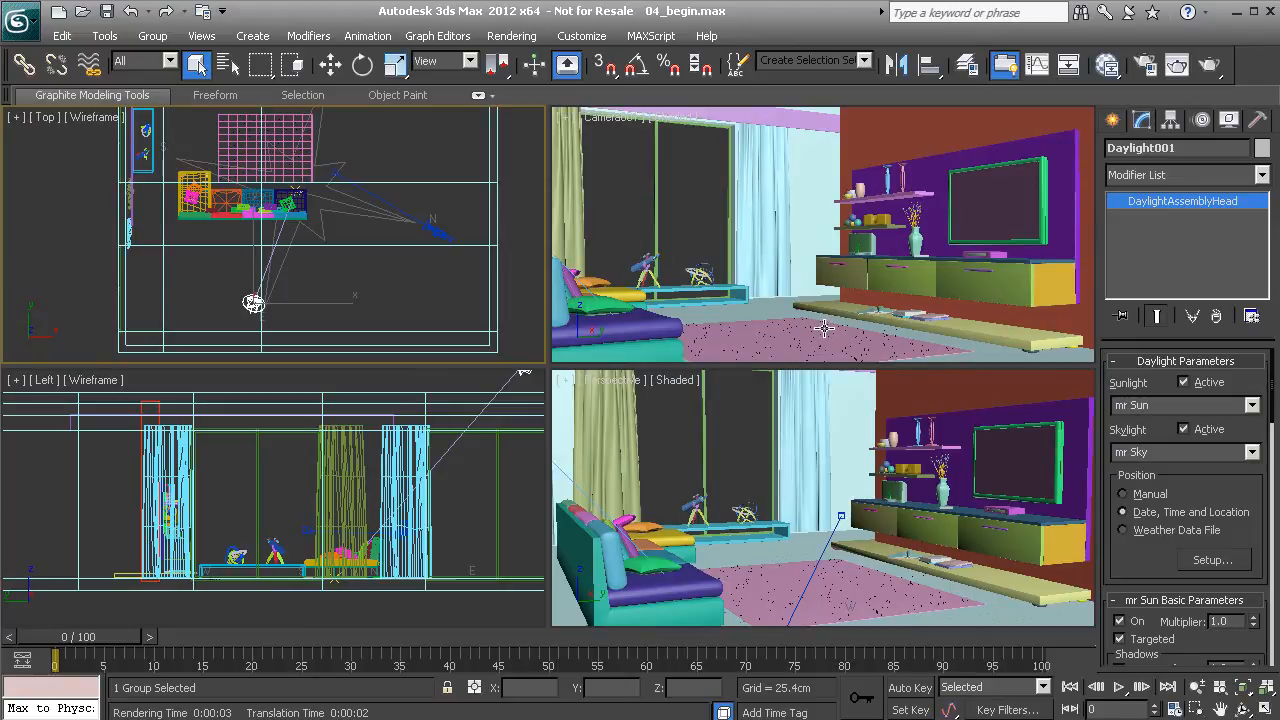
Check the daylight system's light types, keeping mr Sun for sunlight and mr Sky for skylight
double_click(1140, 405)
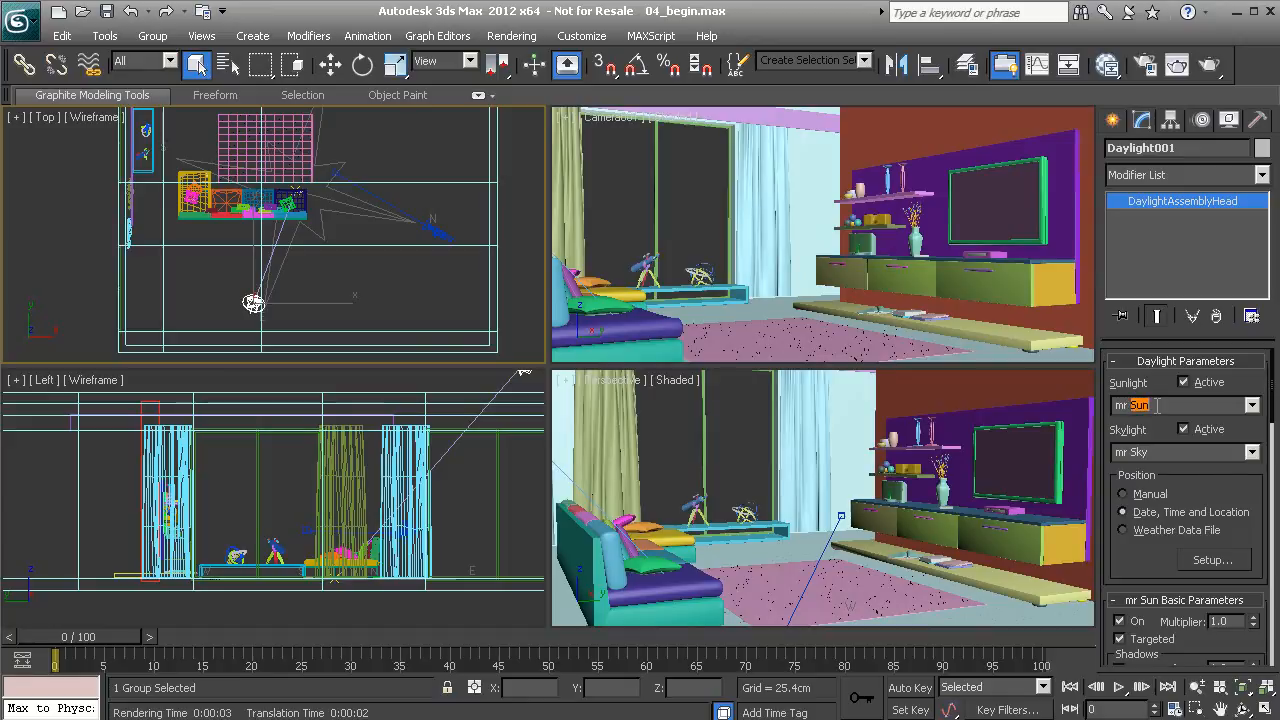
double_click(1160, 452)
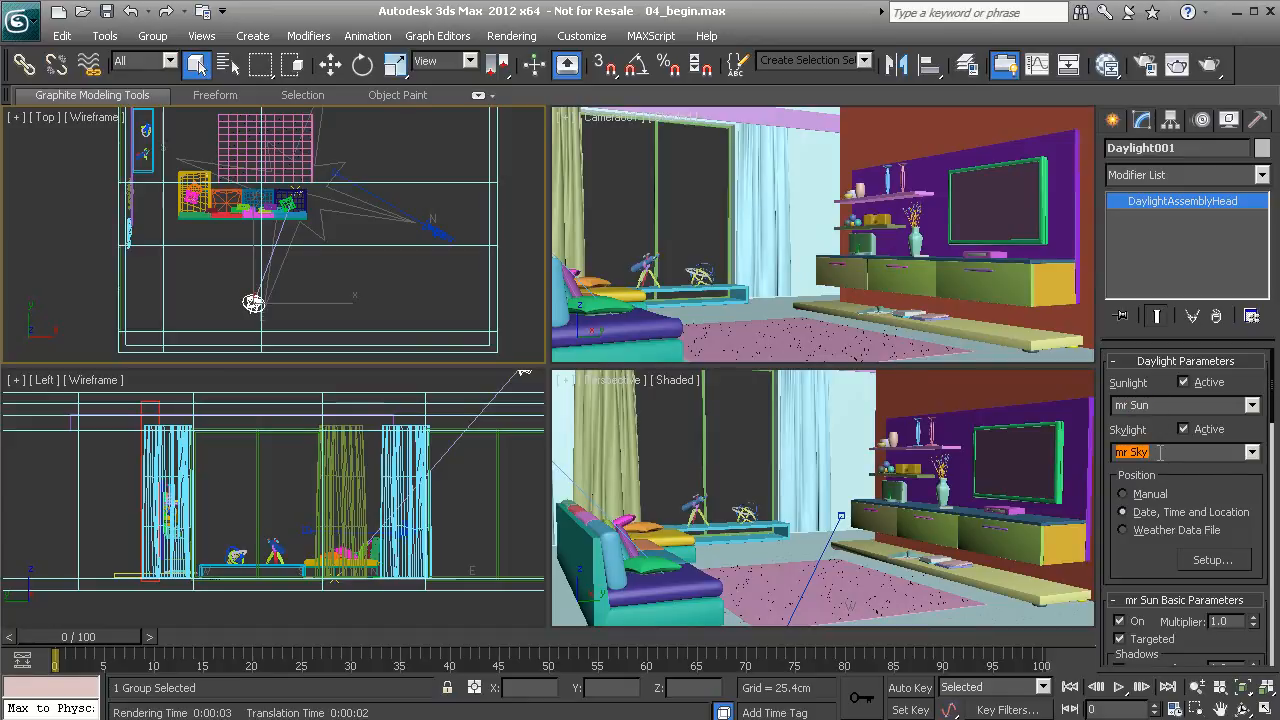
click(1250, 406)
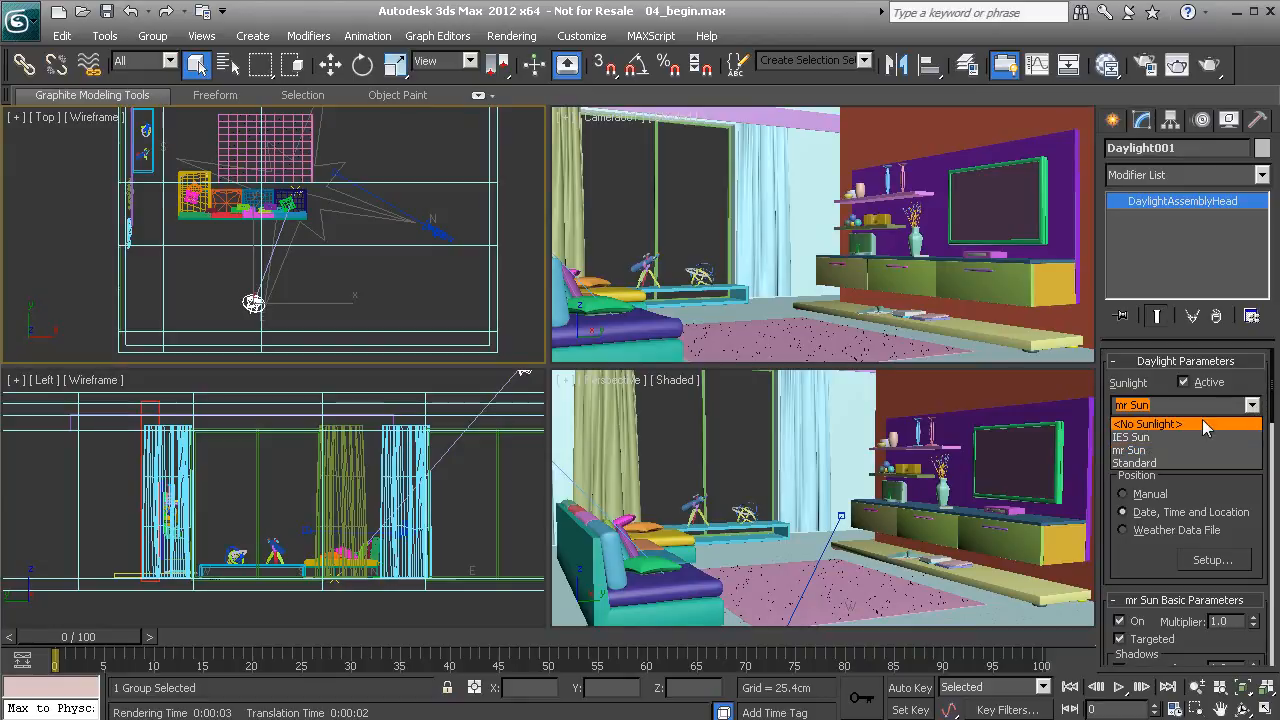
click(1153, 451)
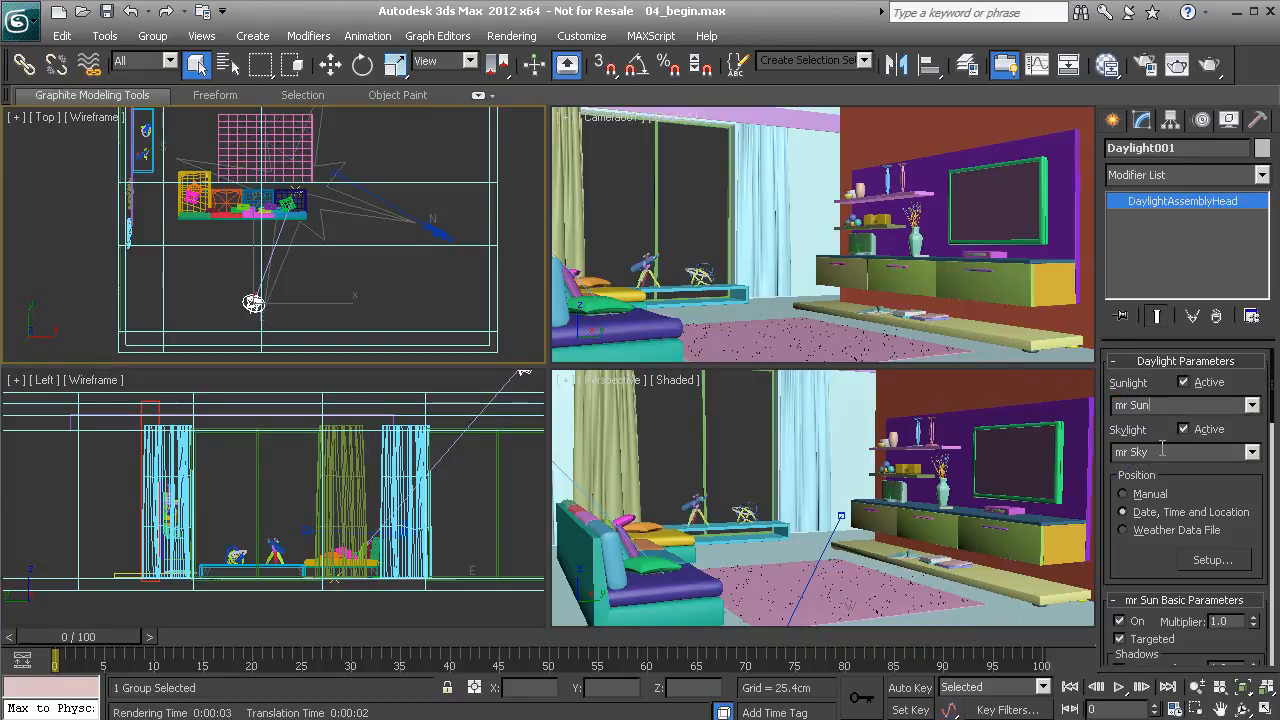
click(1162, 455)
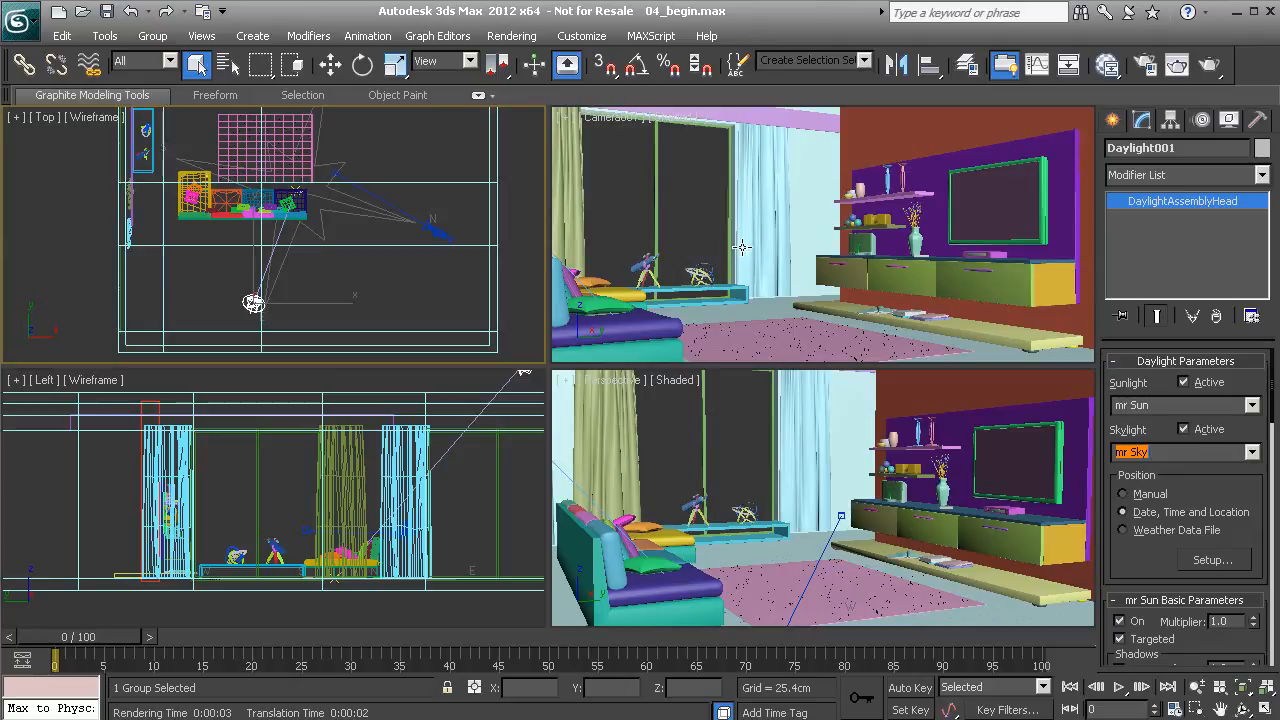
Set the scene's exposure control to mr Photographic Exposure Control
click(511, 36)
mouse_move(650, 36)
mouse_move(529, 37)
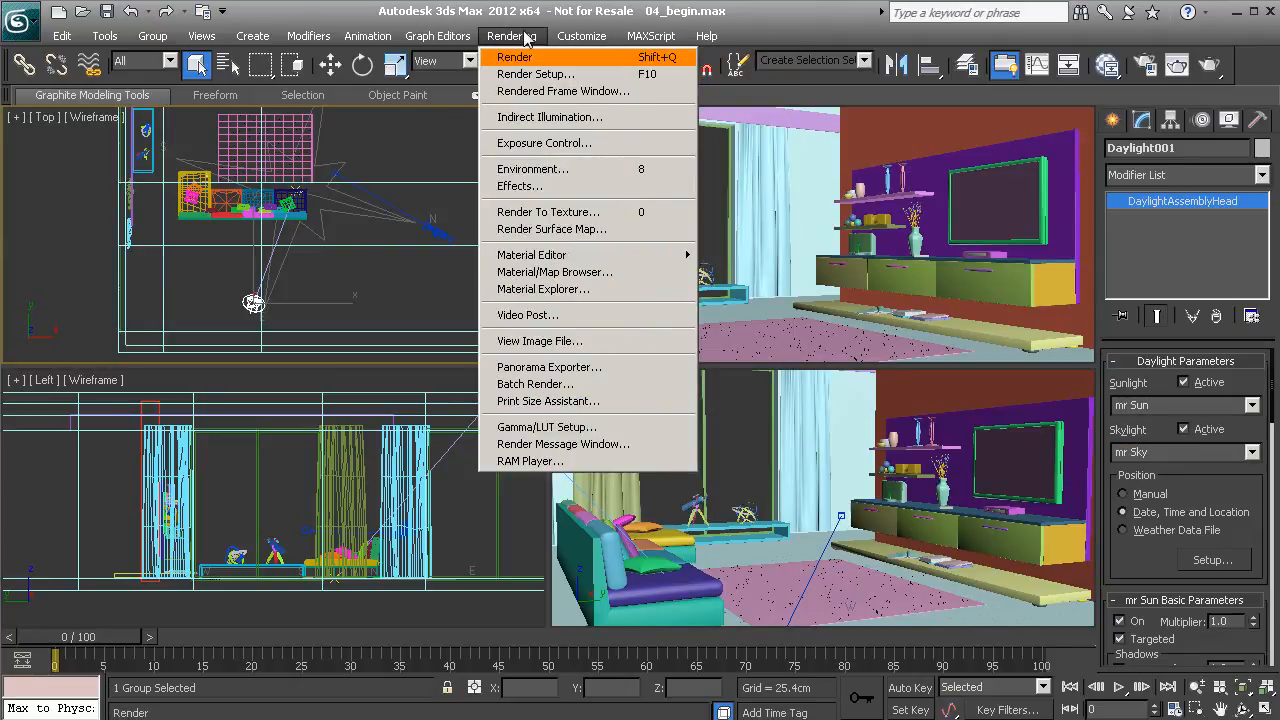
click(614, 144)
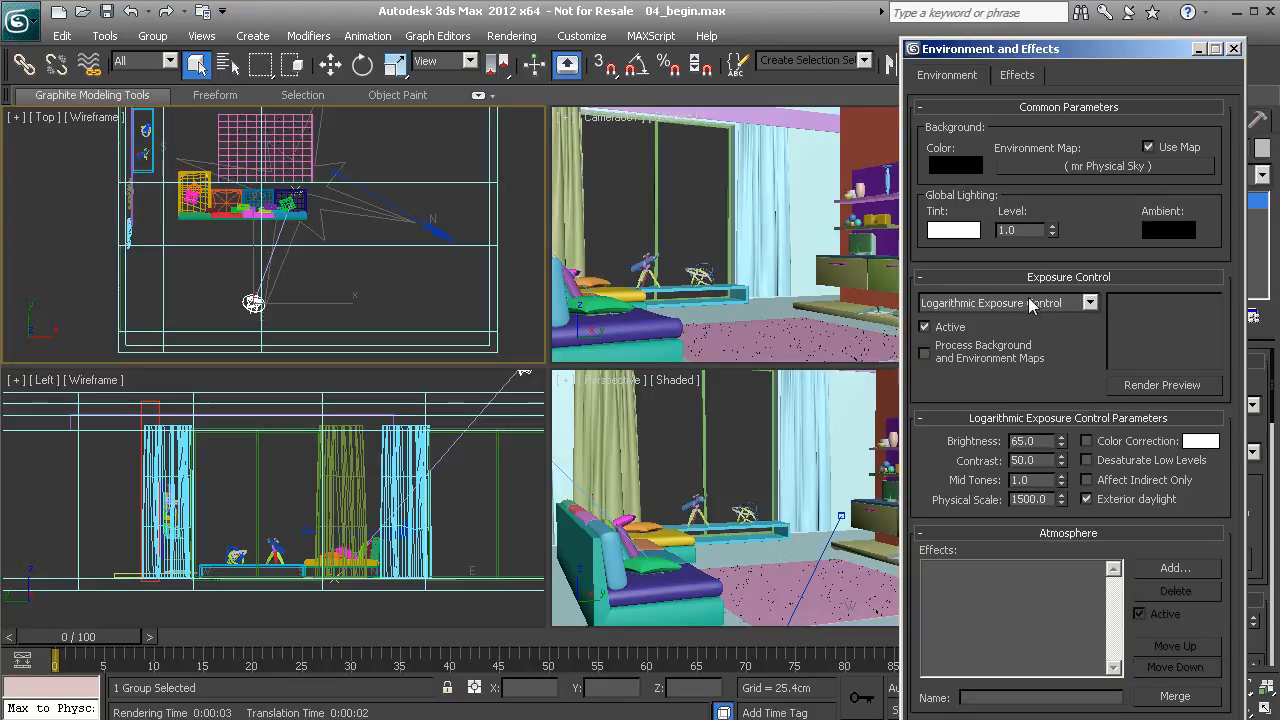
click(1090, 303)
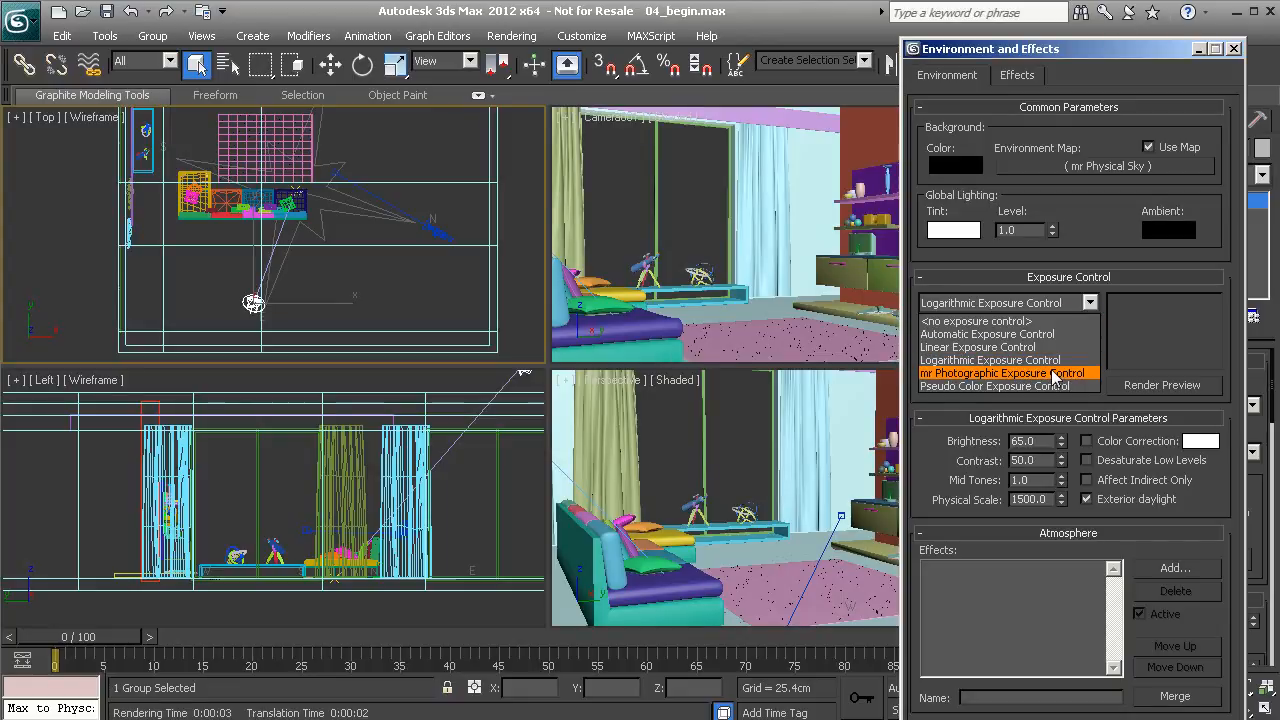
click(985, 374)
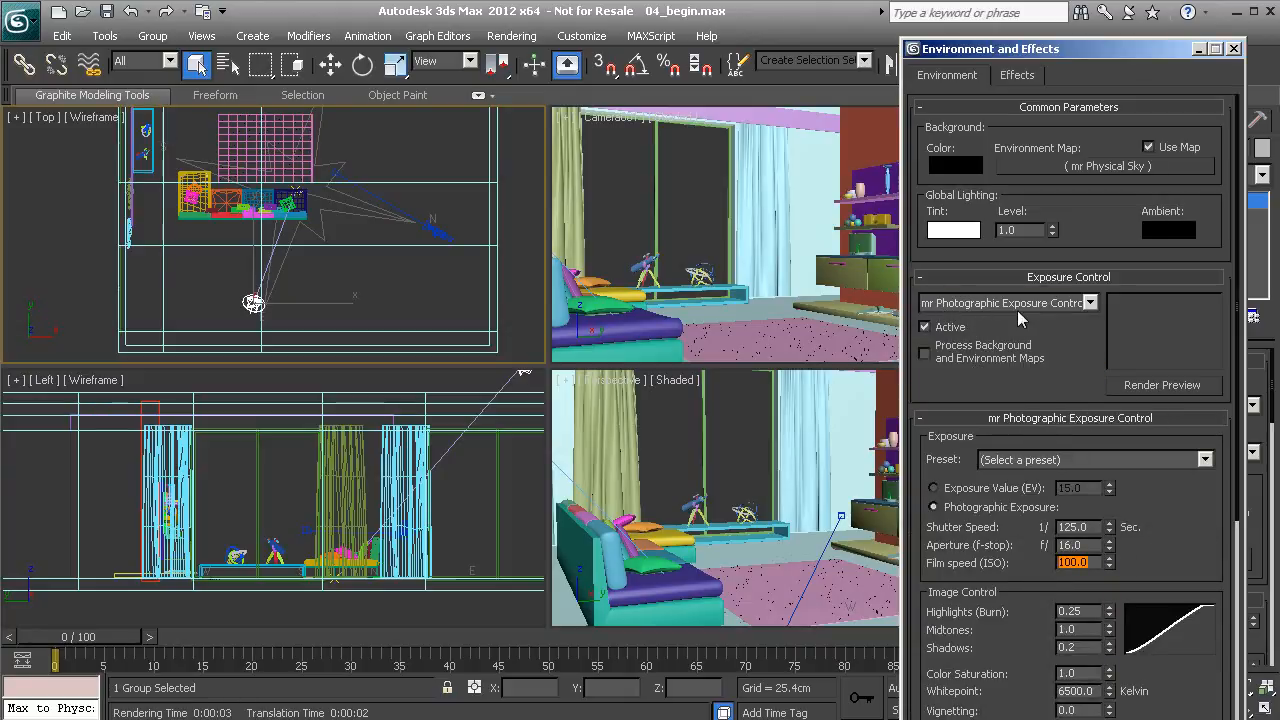
Render Camera001 with the photographic exposure, placing the rendered frame beside the Environment and Effects window
drag(1071, 50, 425, 48)
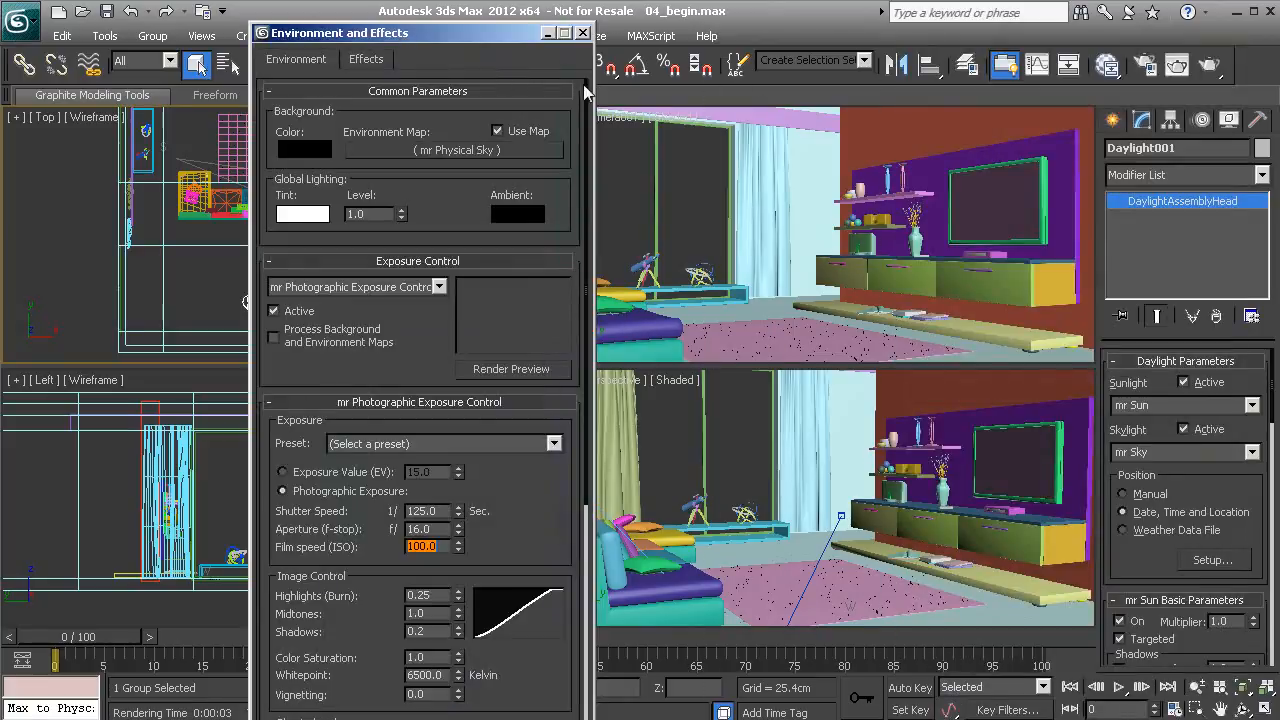
click(1178, 66)
drag(641, 37, 1000, 40)
key(shift+q)
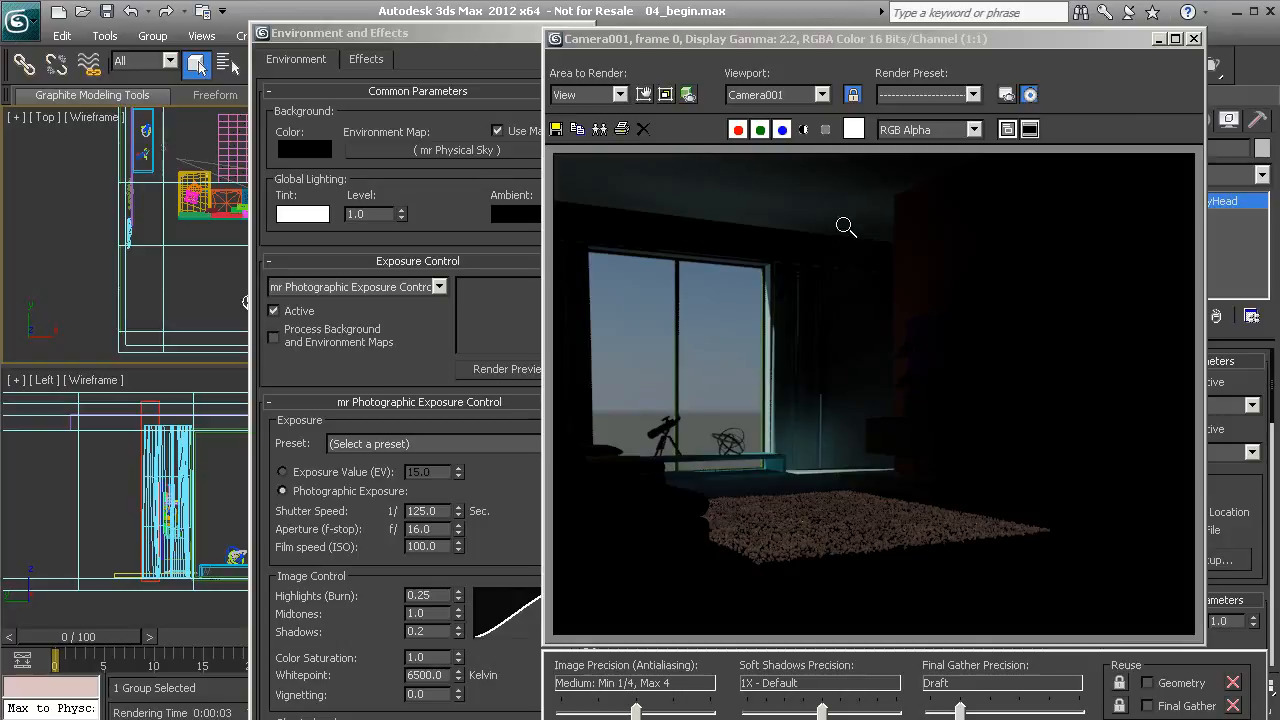
Apply the exposure preset Physically Based Lighting, Indoor Daylight and render the camera view again
click(476, 46)
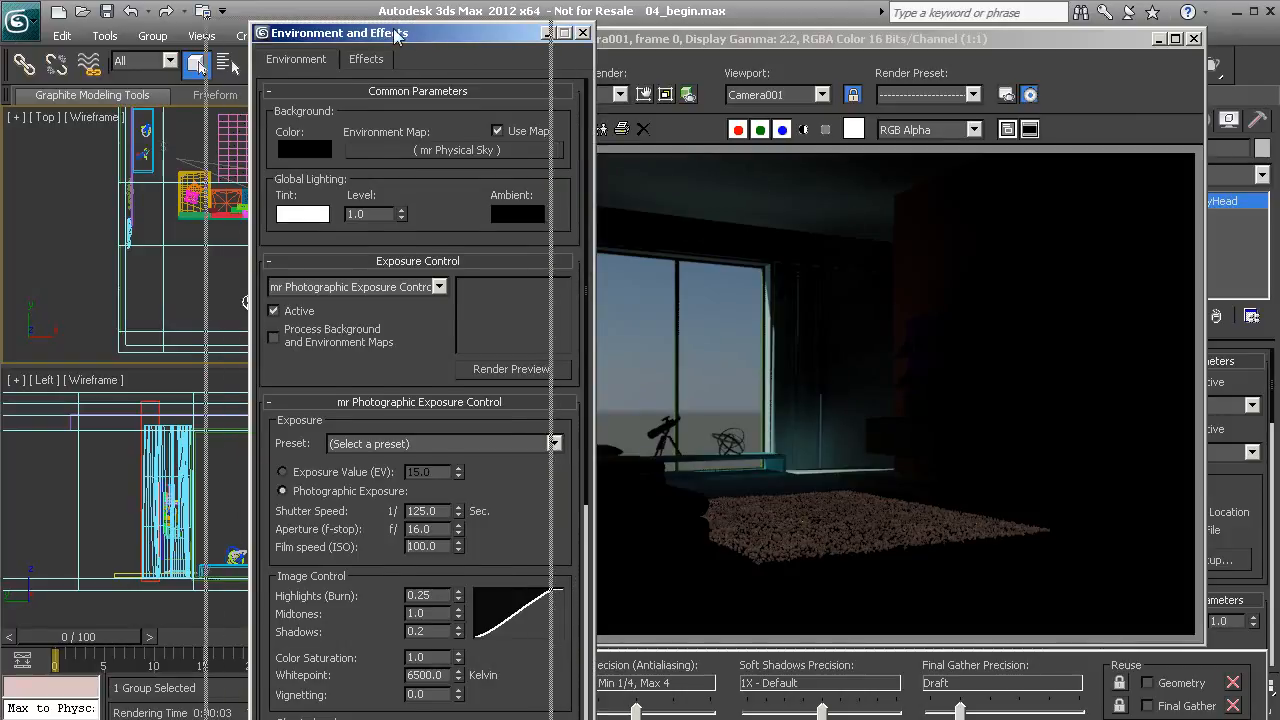
drag(433, 33, 387, 28)
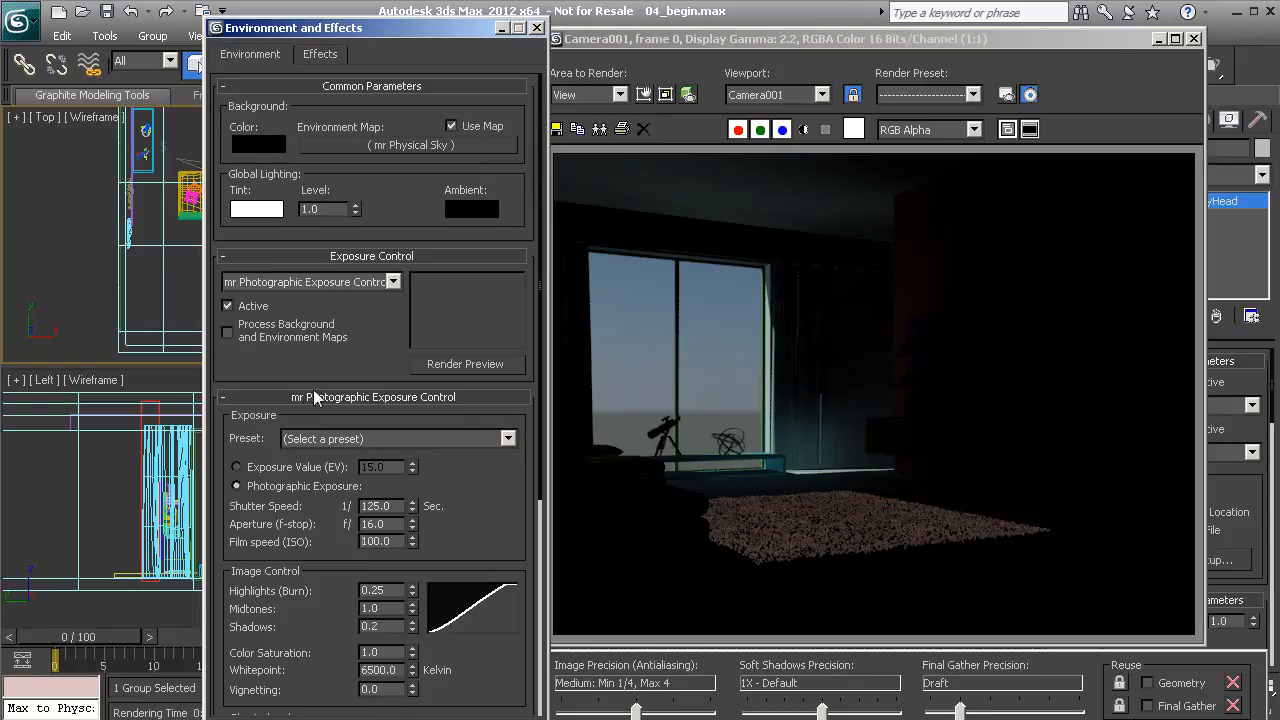
click(364, 440)
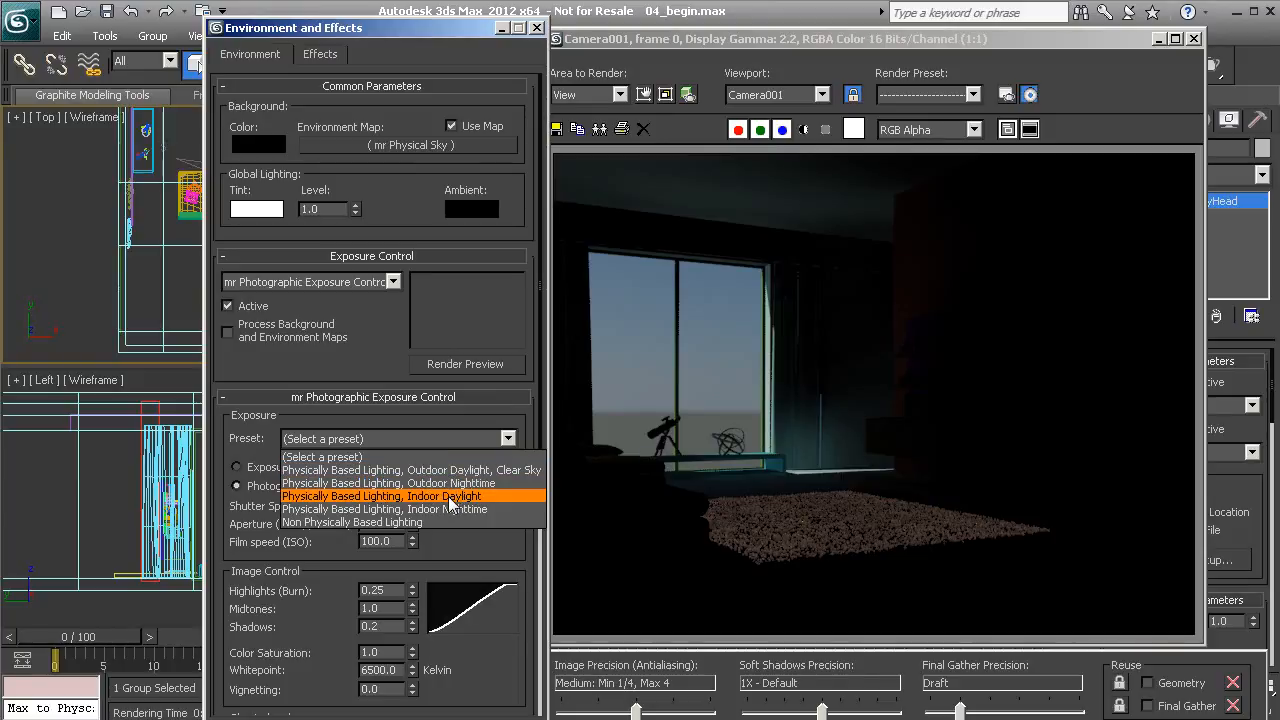
click(490, 503)
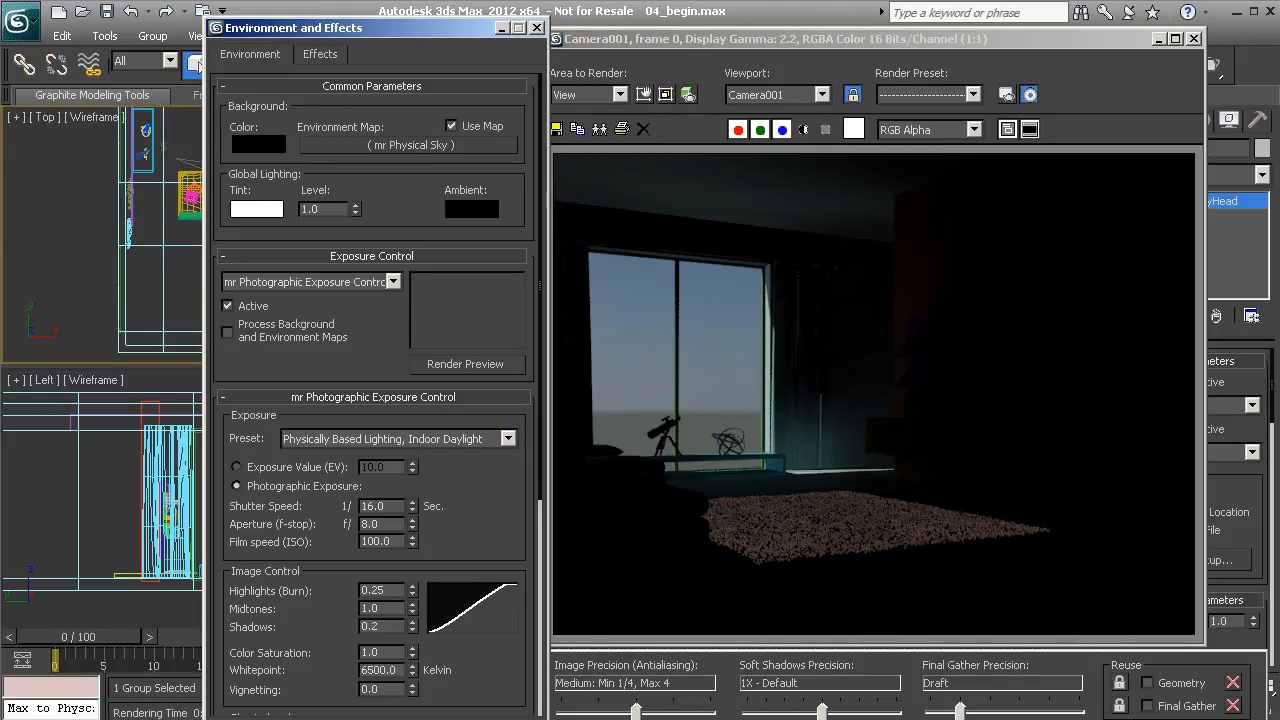
key(shift+q)
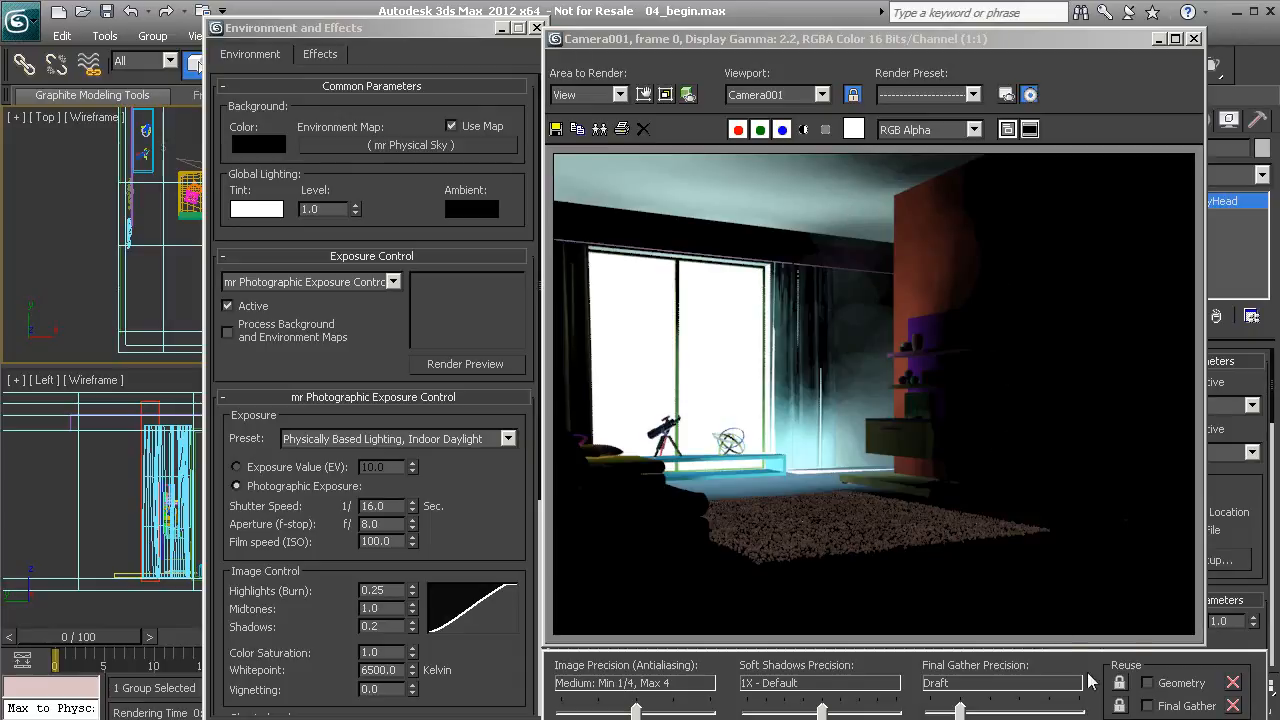
click(1056, 44)
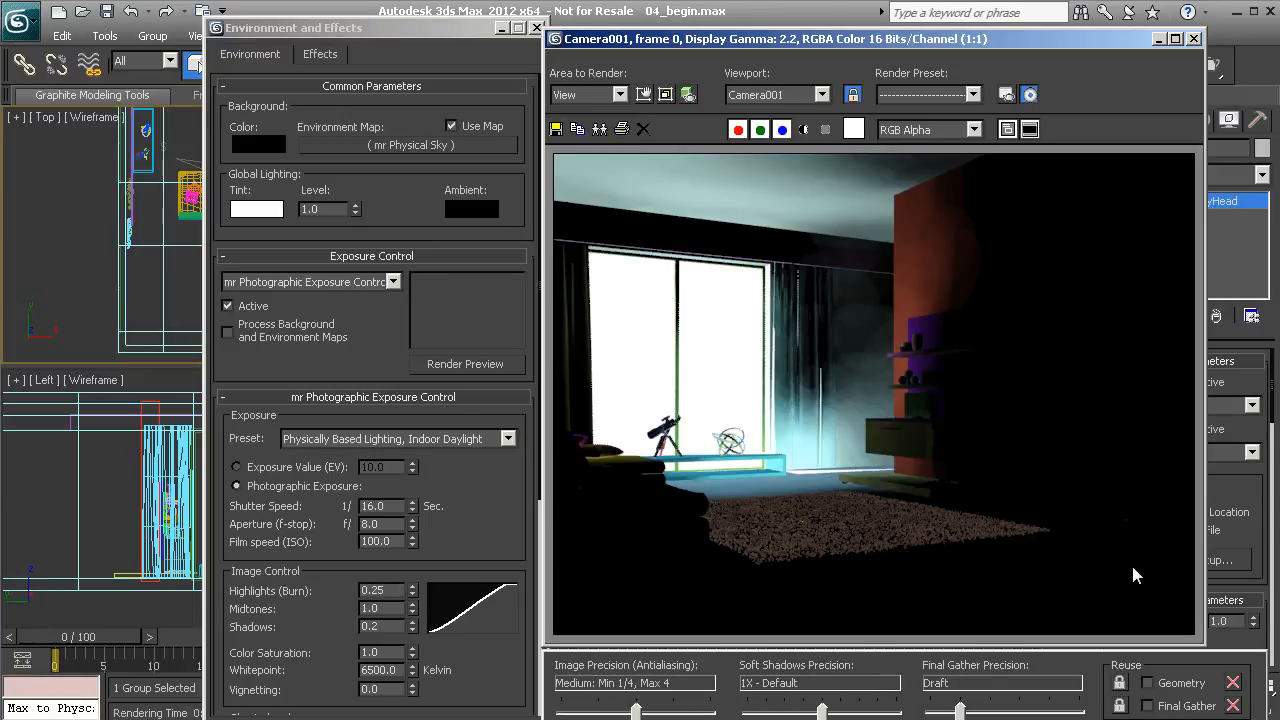
Examine the Image Control settings for highlights, midtones and shadows, and close the rendered frame
drag(511, 498, 509, 363)
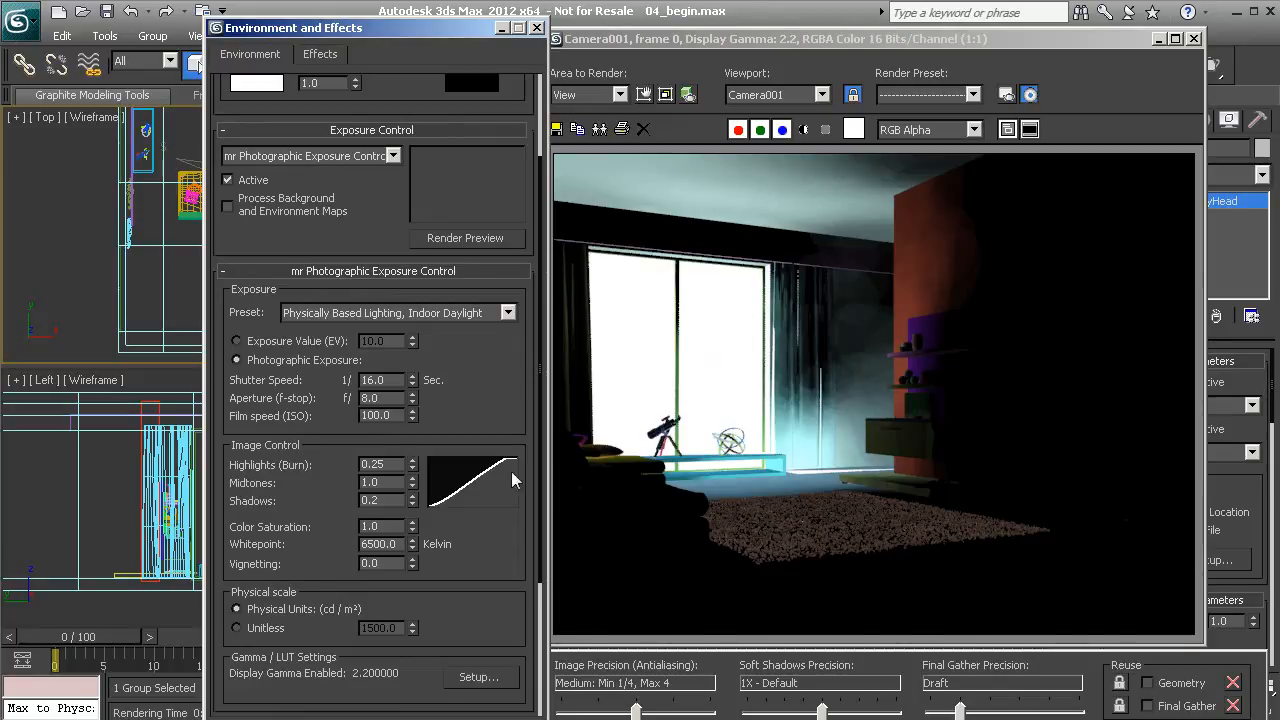
drag(334, 466, 334, 459)
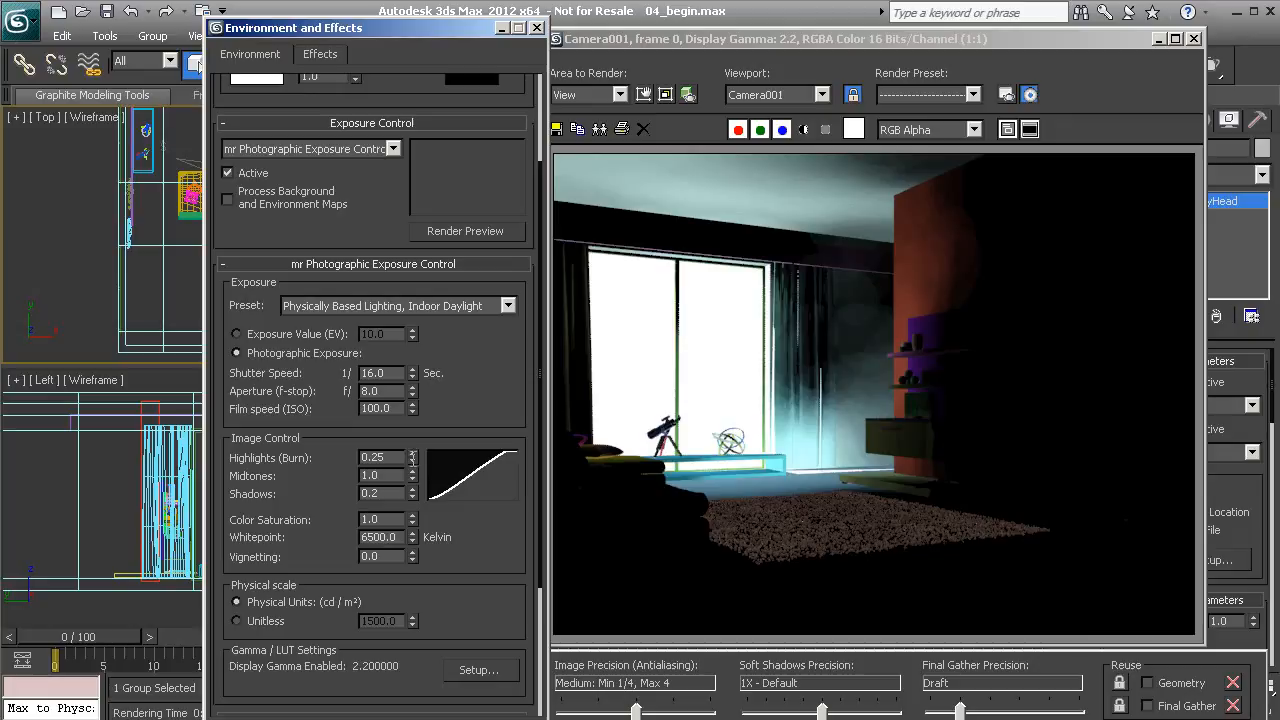
double_click(387, 459)
double_click(384, 478)
double_click(390, 461)
key(Tab)
key(Tab)
click(1193, 38)
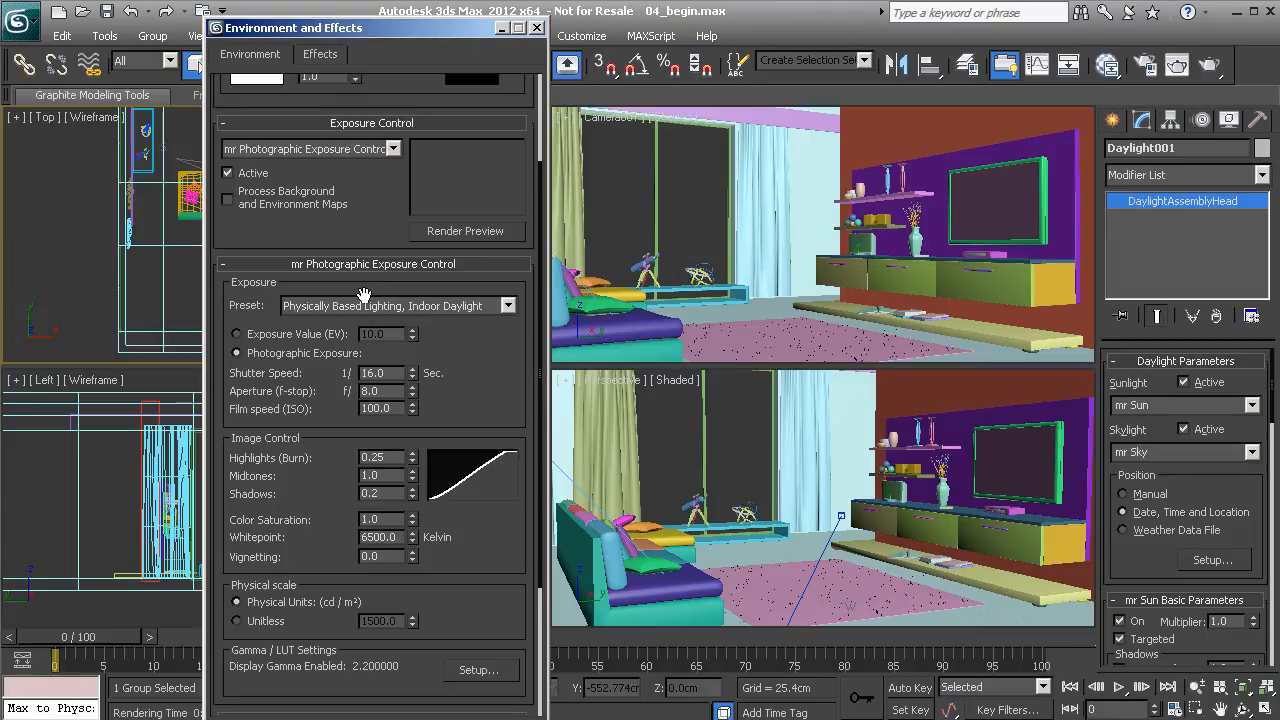
Place the mr Physical Sky environment map as an instance in the Slate Material Editor's View1
drag(541, 174, 540, 58)
key(m)
drag(293, 14, 671, 67)
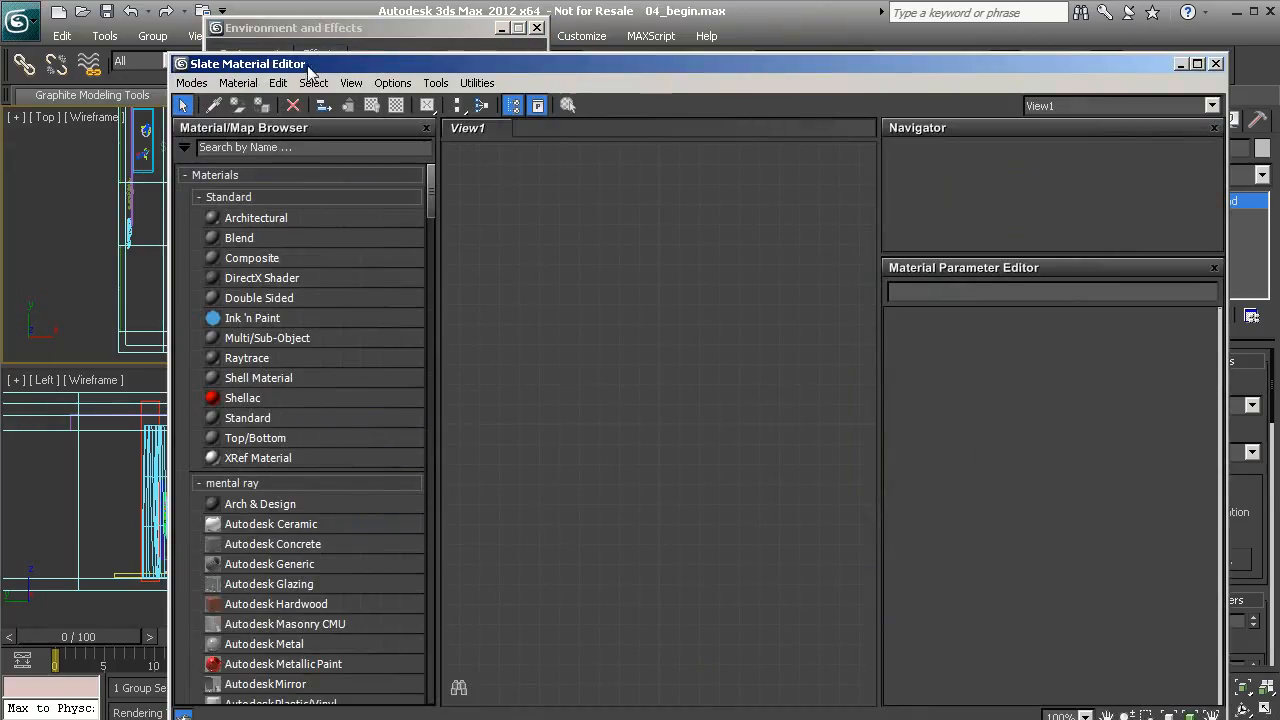
drag(374, 28, 286, 37)
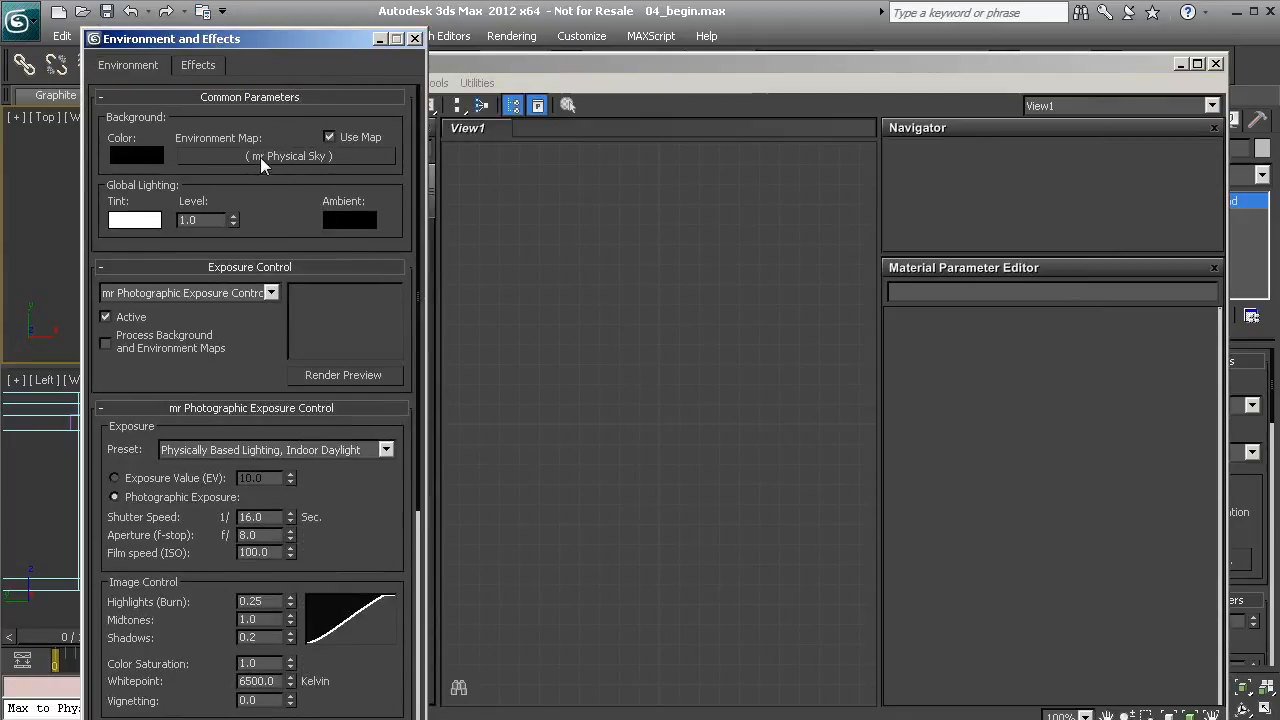
drag(254, 160, 645, 213)
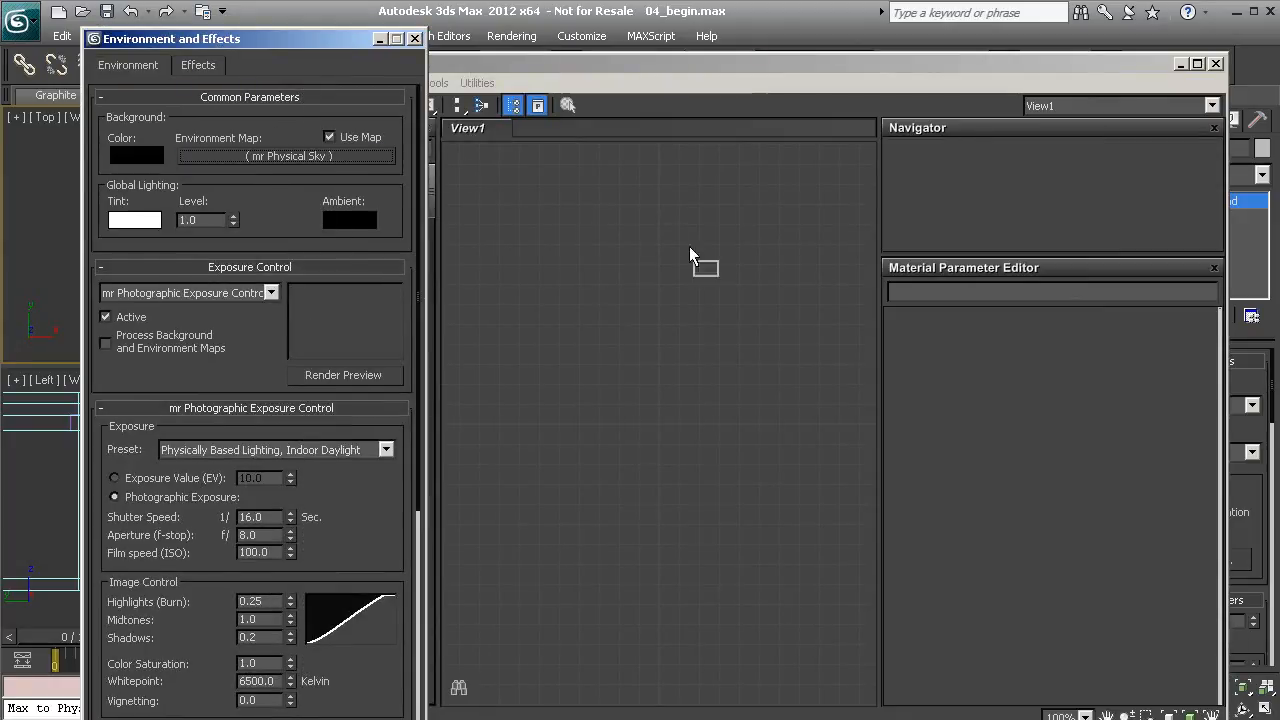
drag(709, 281, 709, 281)
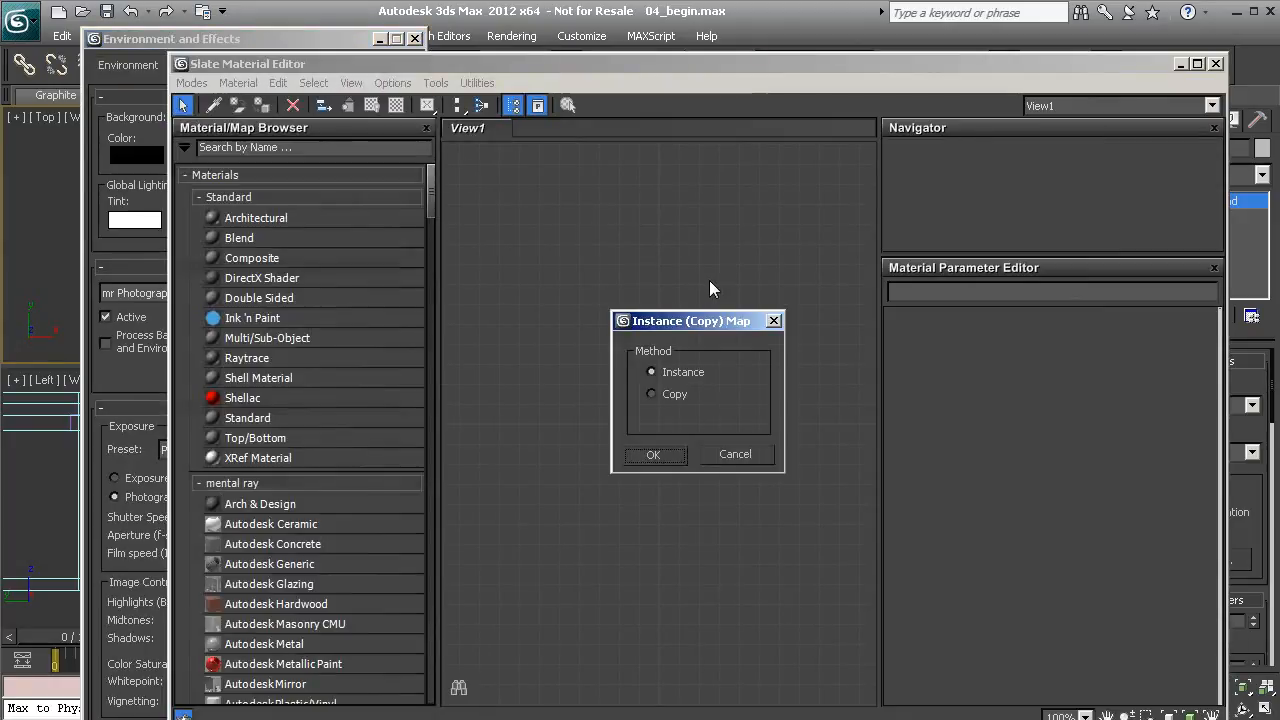
click(658, 456)
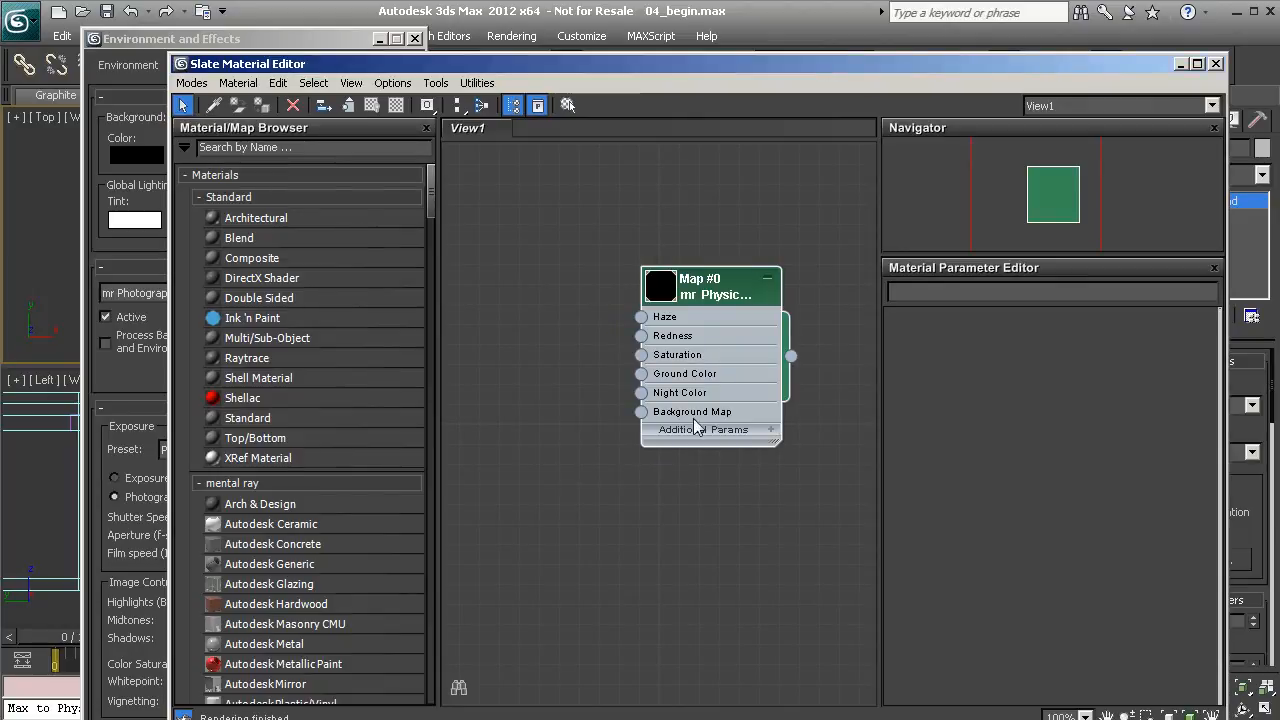
Enable Use Custom Background Map on the mr Physical Sky map and assign background.jpg as its bitmap
double_click(705, 293)
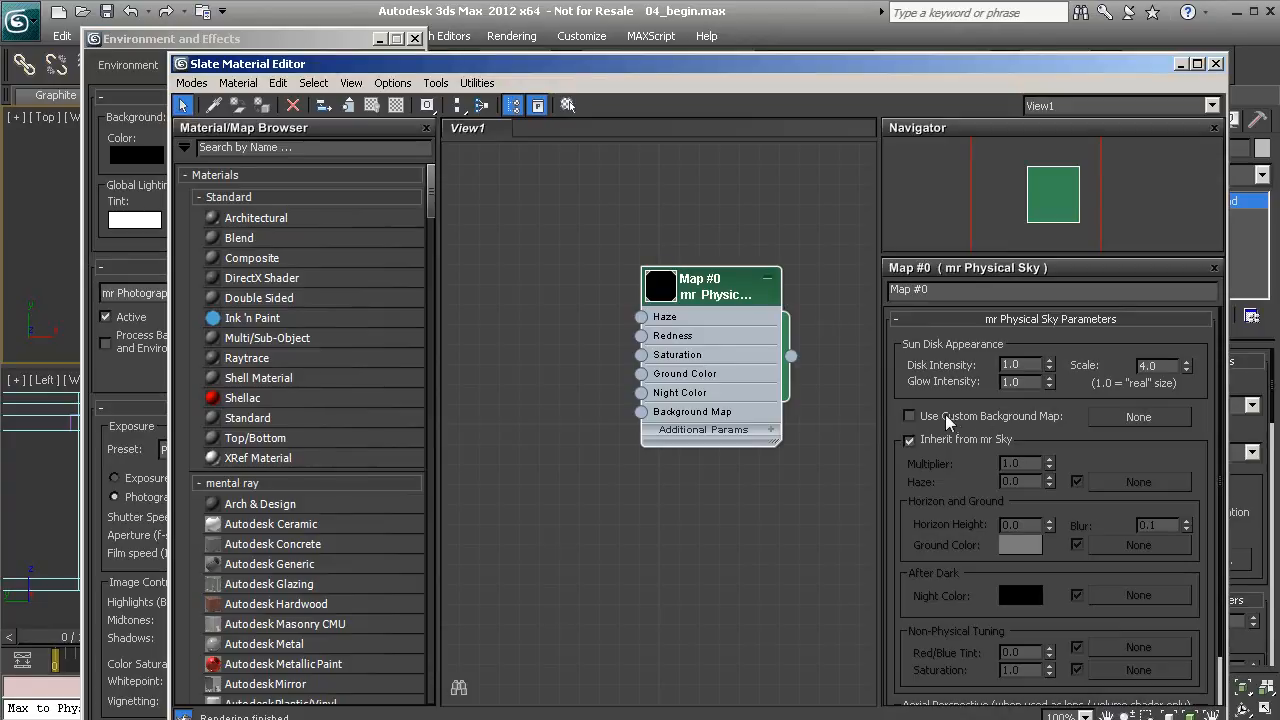
click(979, 414)
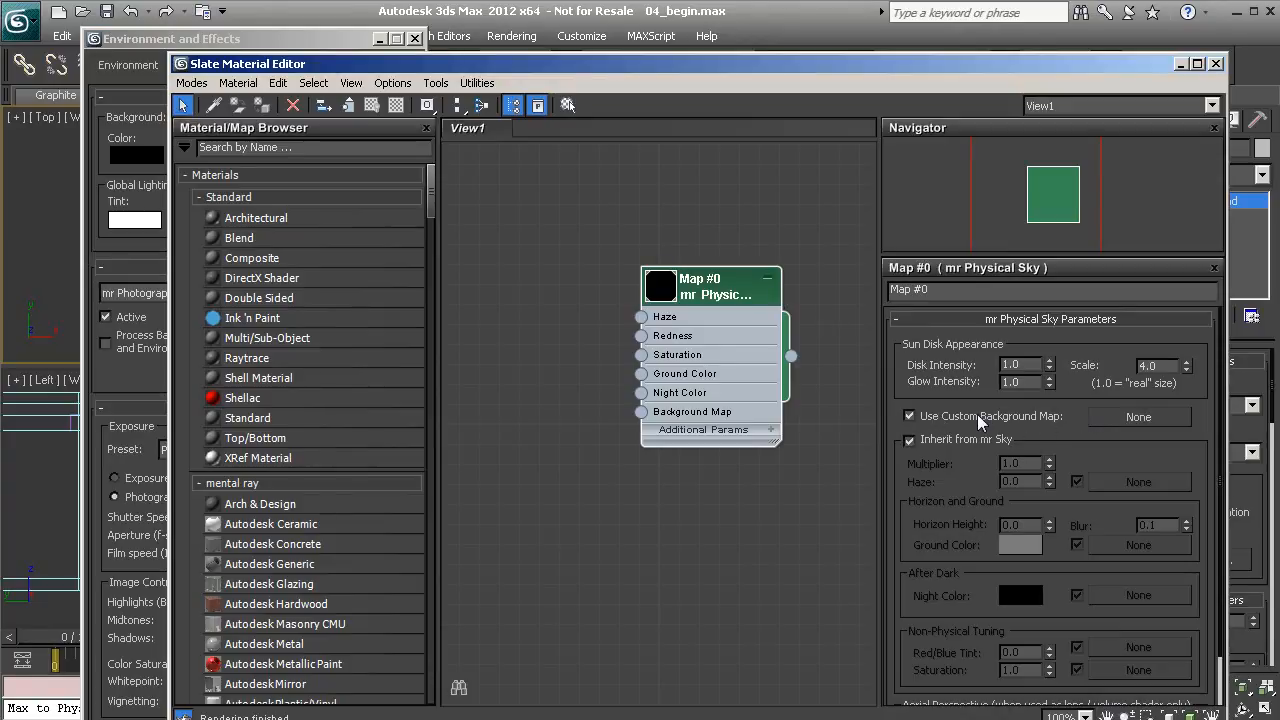
click(1124, 420)
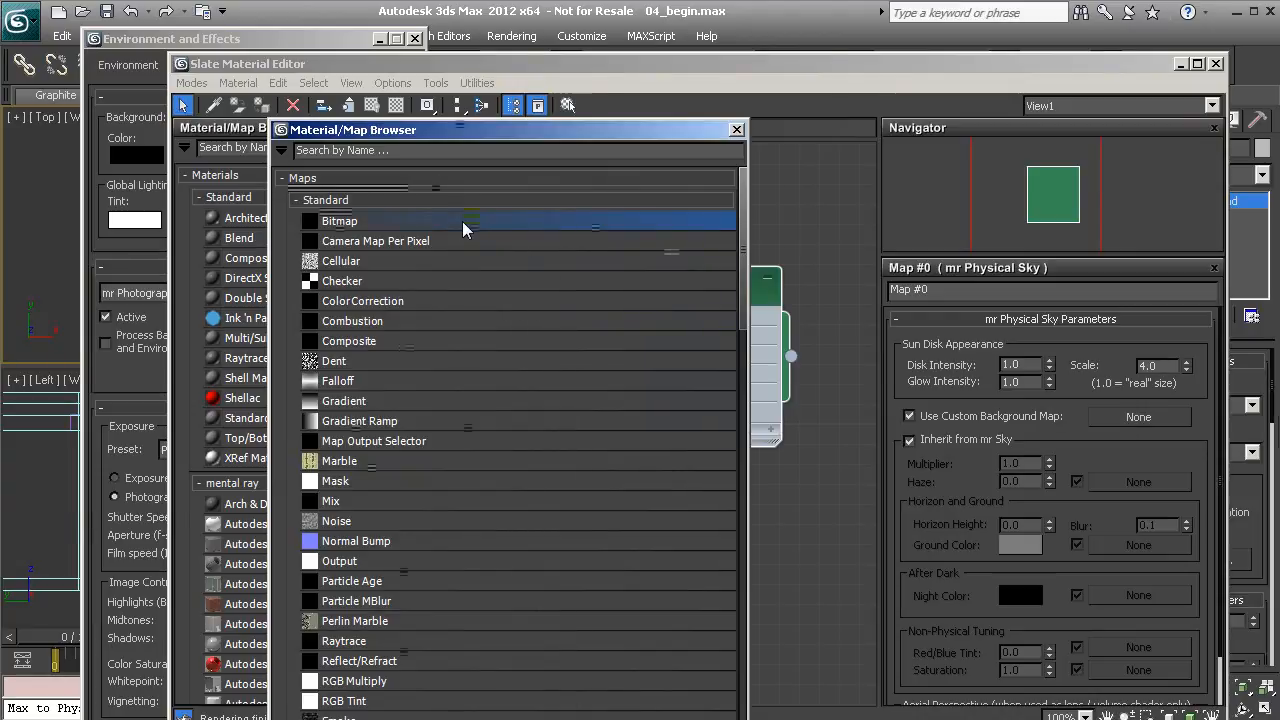
double_click(462, 221)
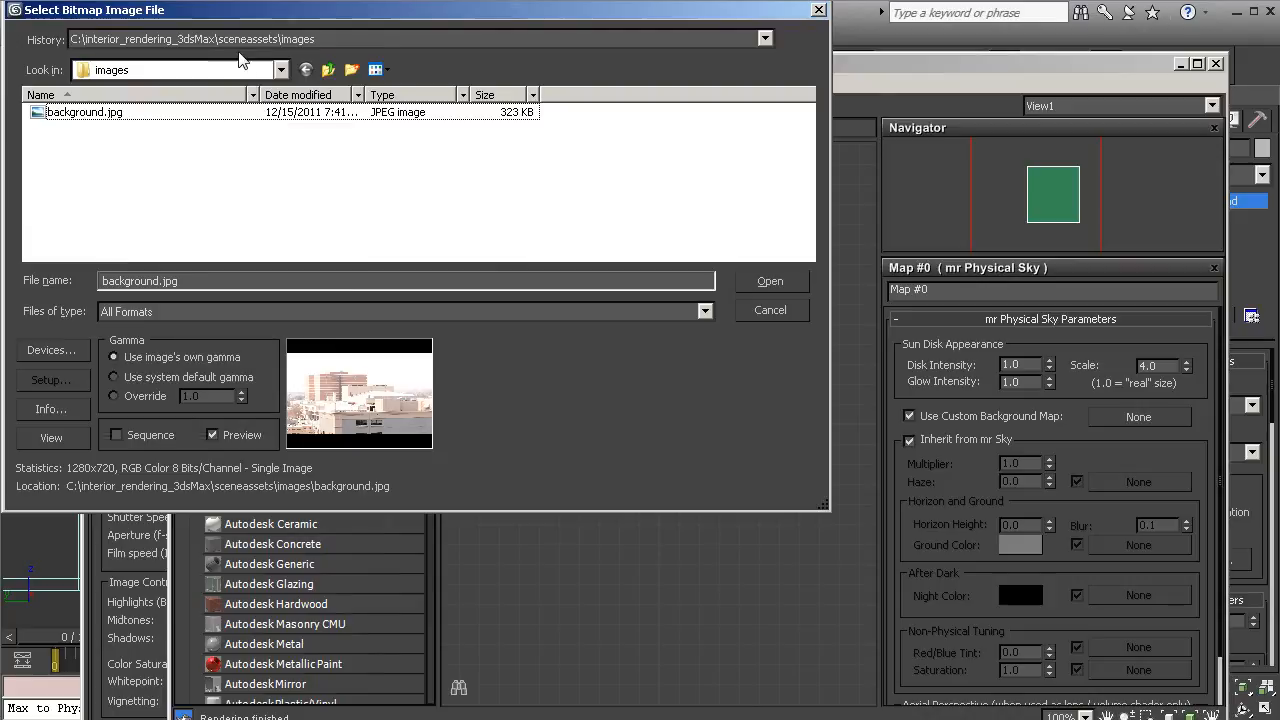
click(63, 113)
double_click(63, 114)
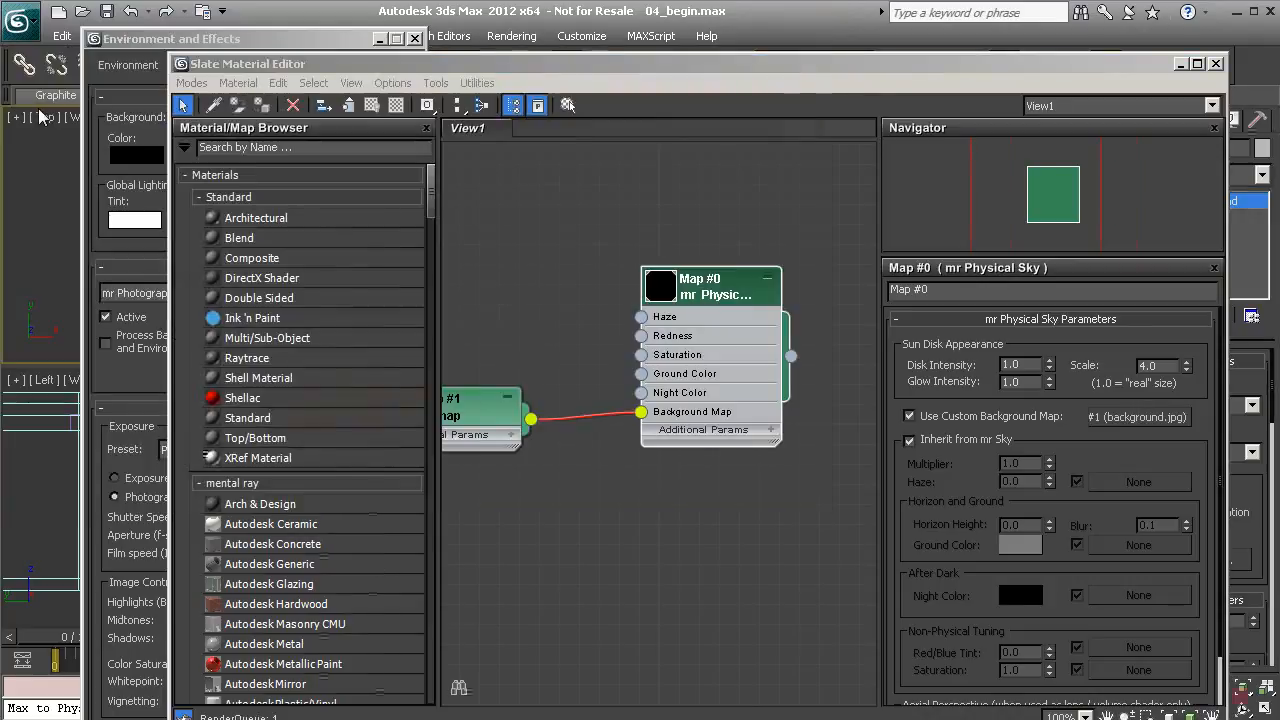
Render the camera view with the custom background, and close the rendered frame and the Slate Material Editor
middle_drag(546, 367, 679, 362)
click(586, 408)
middle_drag(852, 288, 765, 285)
click(765, 285)
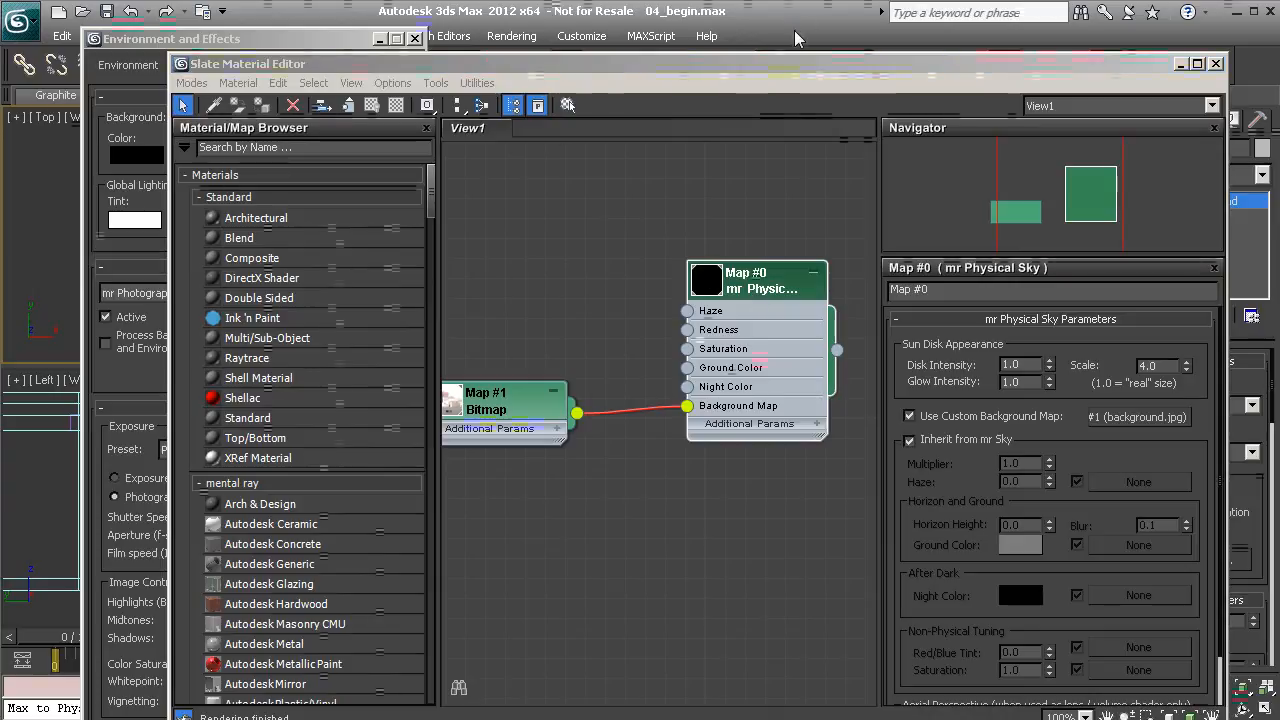
key(shift+q)
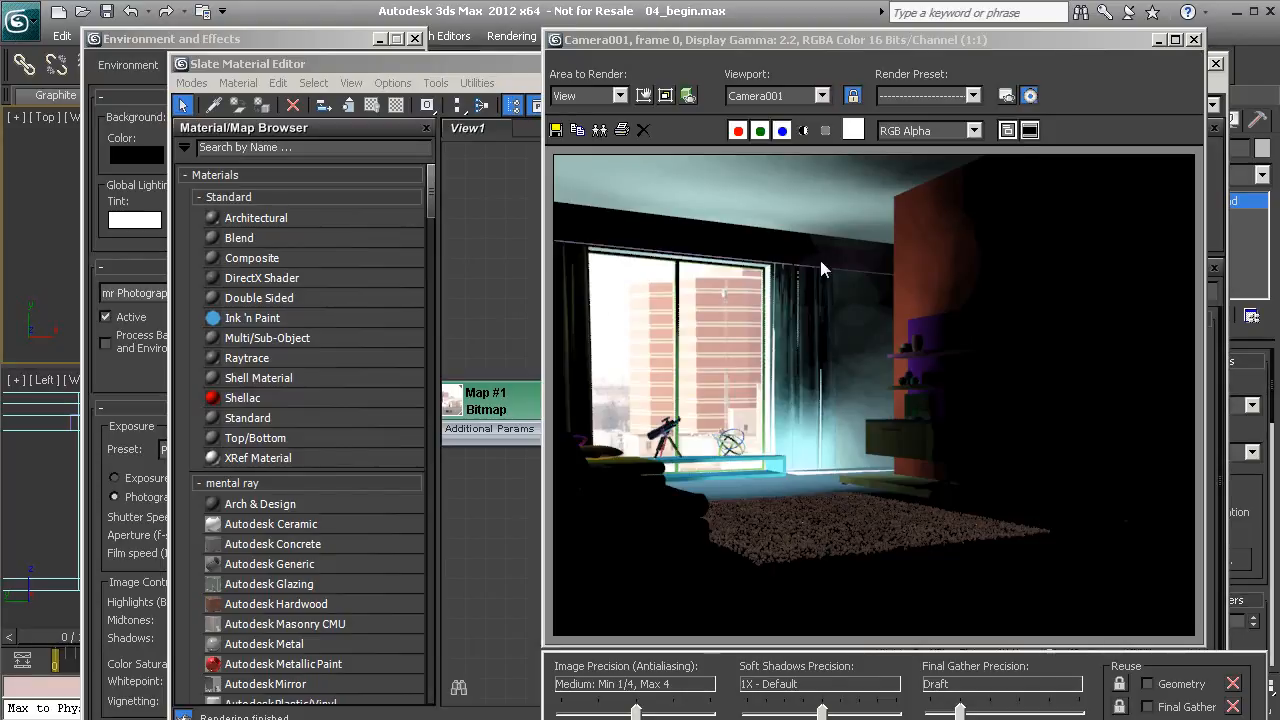
click(1193, 40)
click(1215, 63)
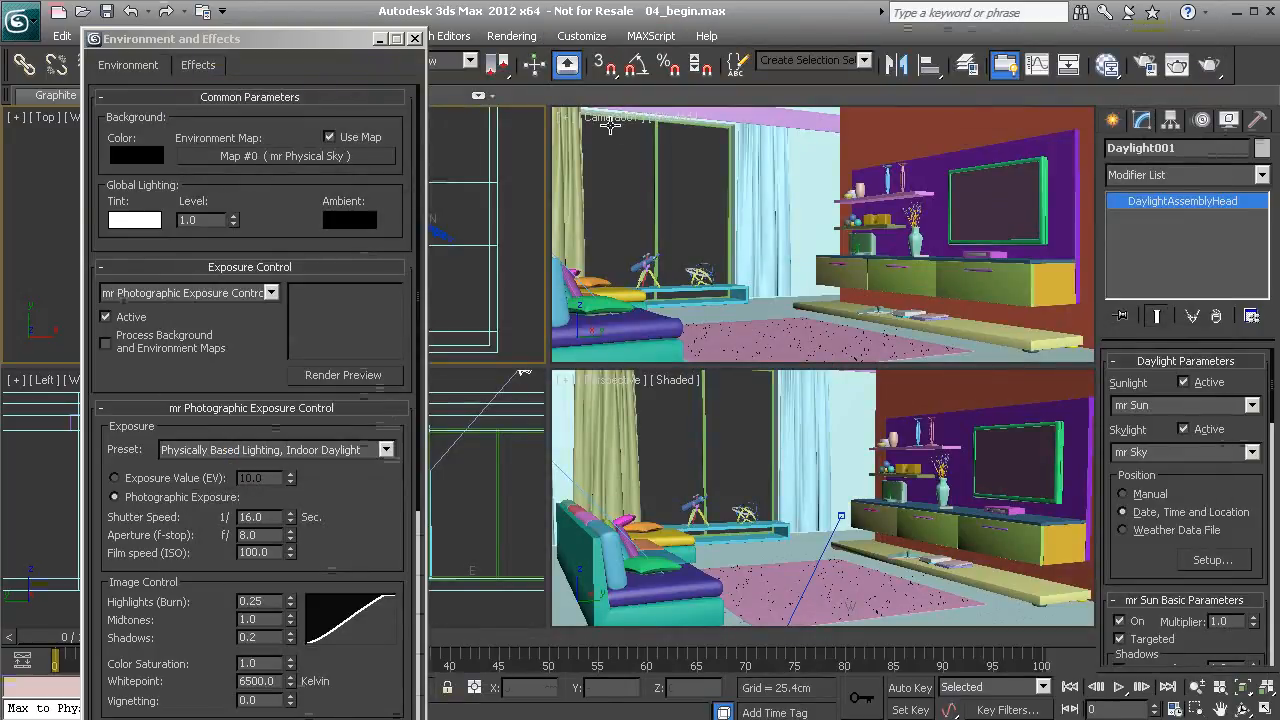
Close the Environment and Effects dialog, clear the selection, and maximize the Perspective viewport
click(414, 39)
click(735, 452)
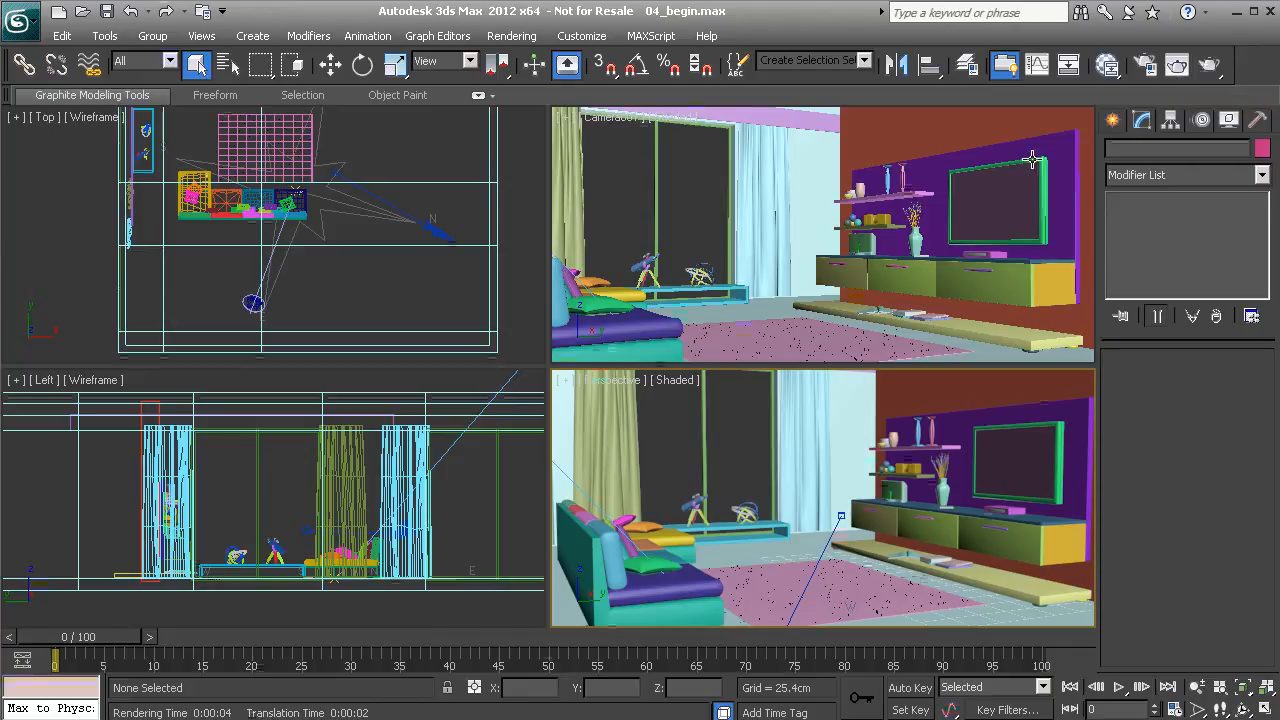
scroll(725, 455, up, 10)
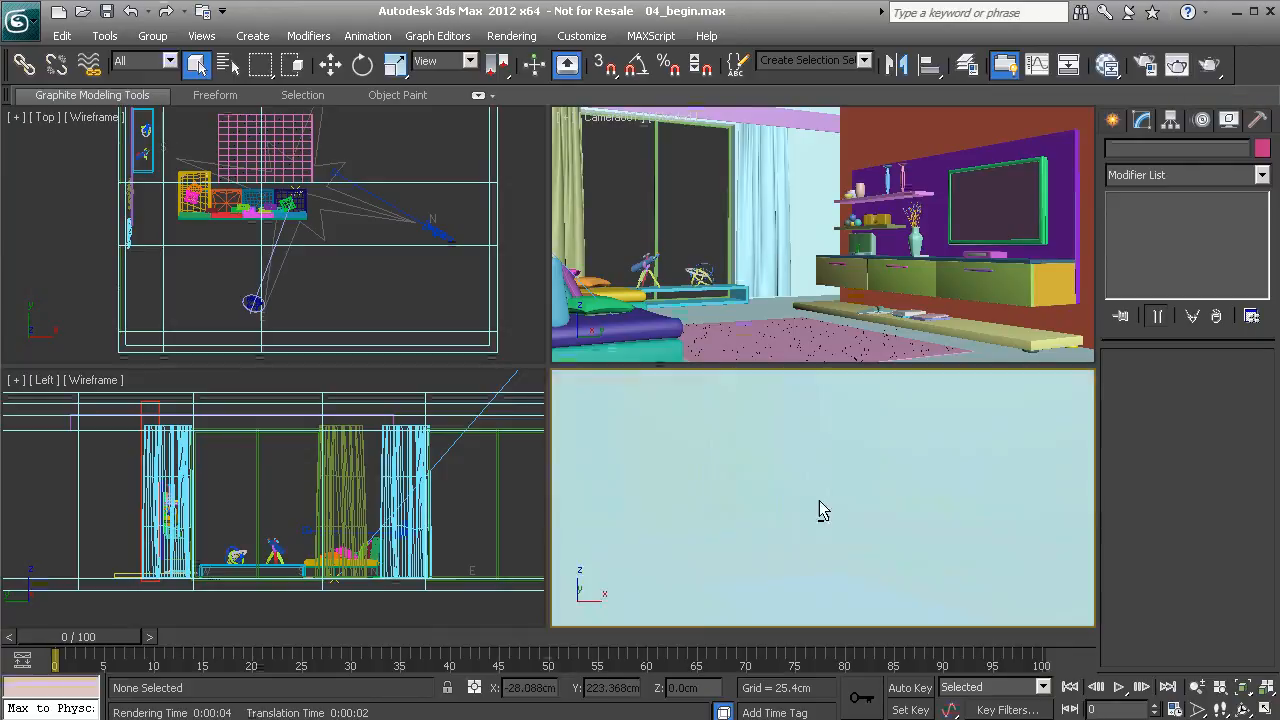
scroll(824, 545, down, 10)
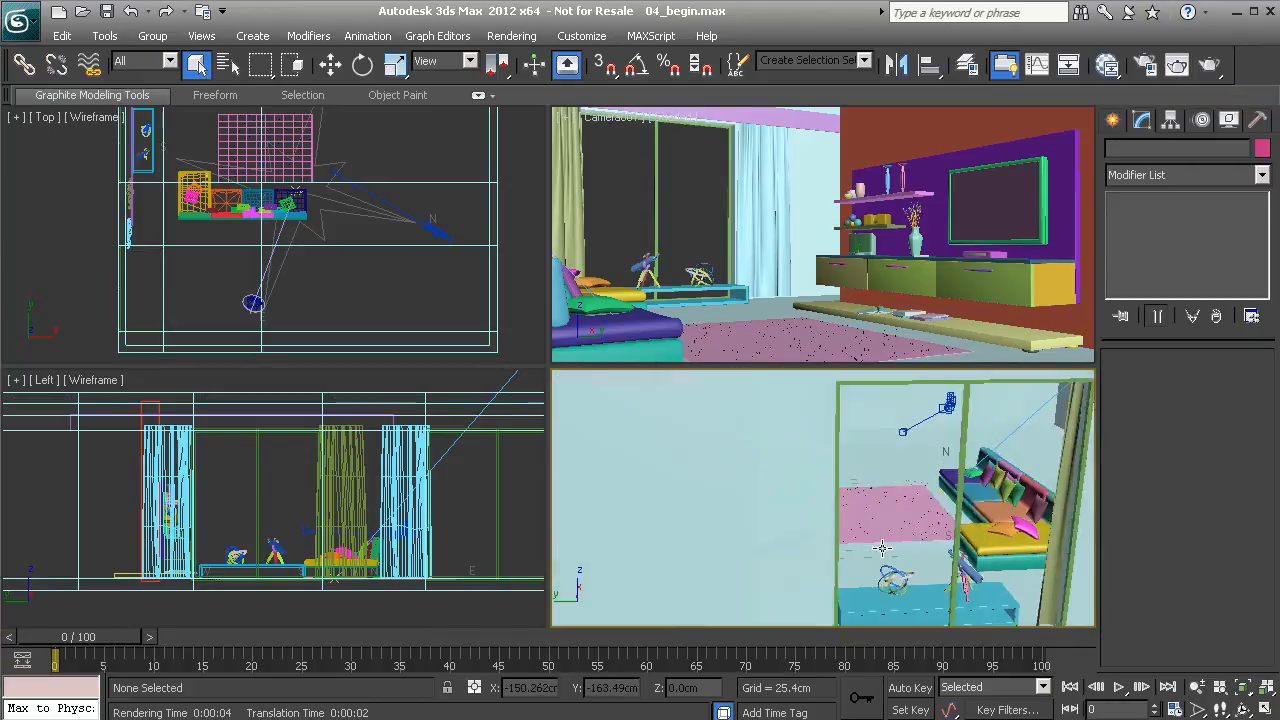
key(alt+w)
Inspect the room's window openings and curtains in the Perspective view, and reopen the rendered Camera001 frame to check the background there
scroll(620, 370, up, 8)
scroll(620, 370, up, 5)
scroll(380, 329, down, 8)
scroll(614, 442, up, 8)
scroll(614, 442, down, 5)
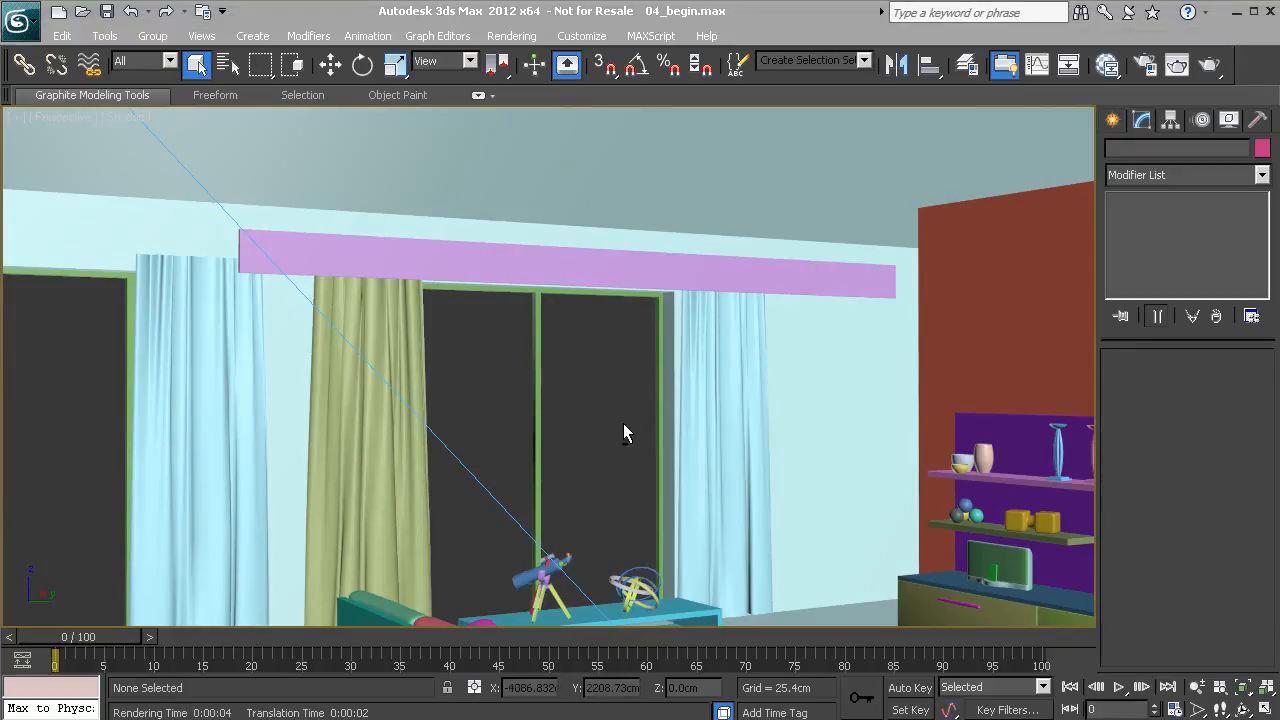
scroll(623, 430, down, 3)
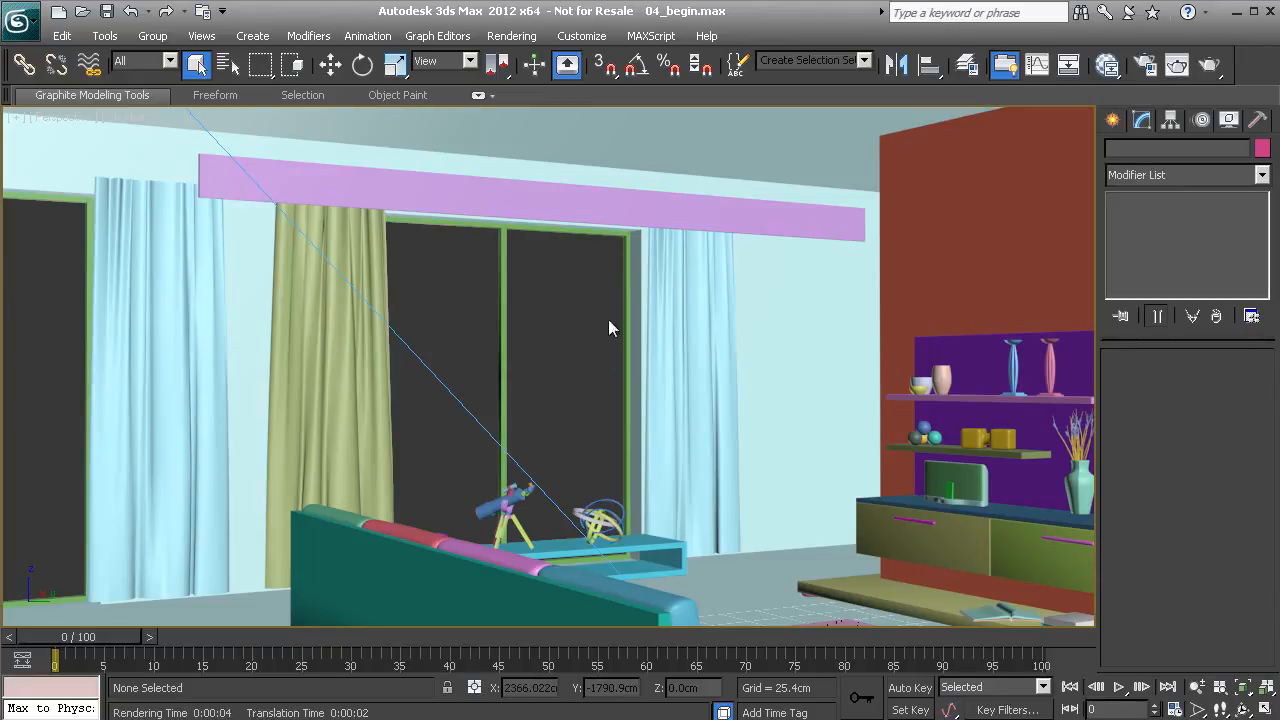
click(1177, 72)
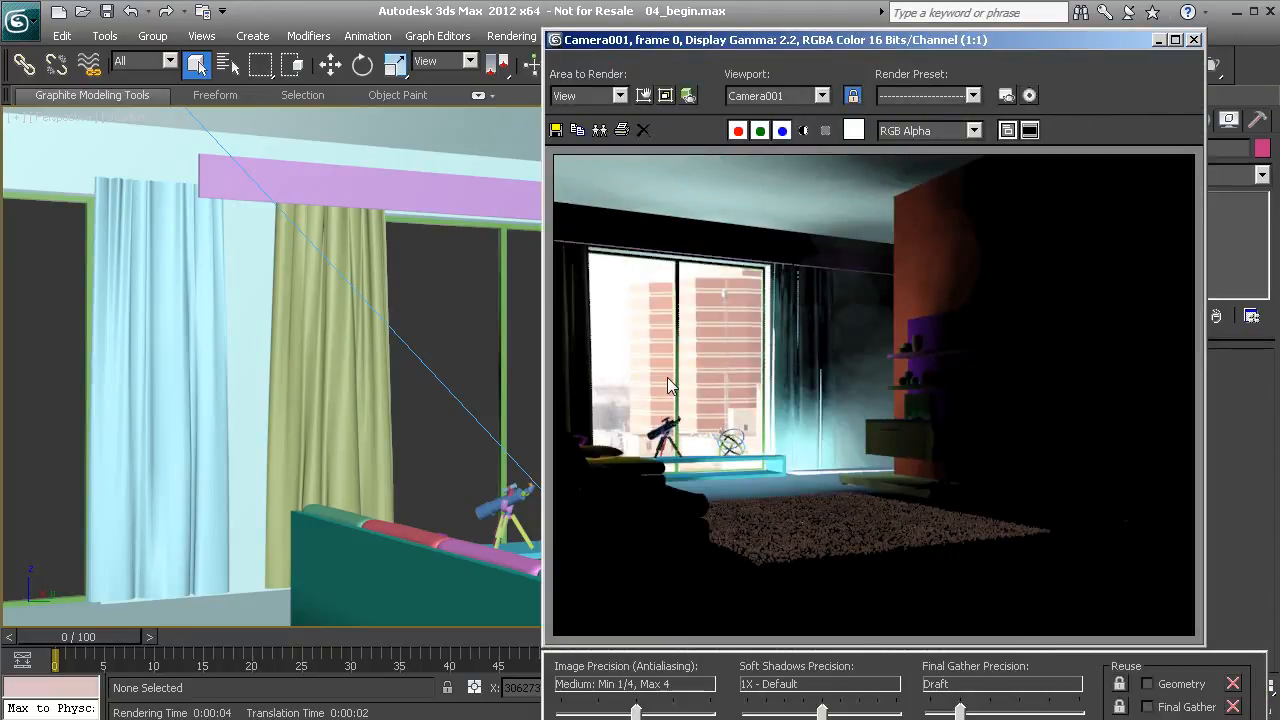